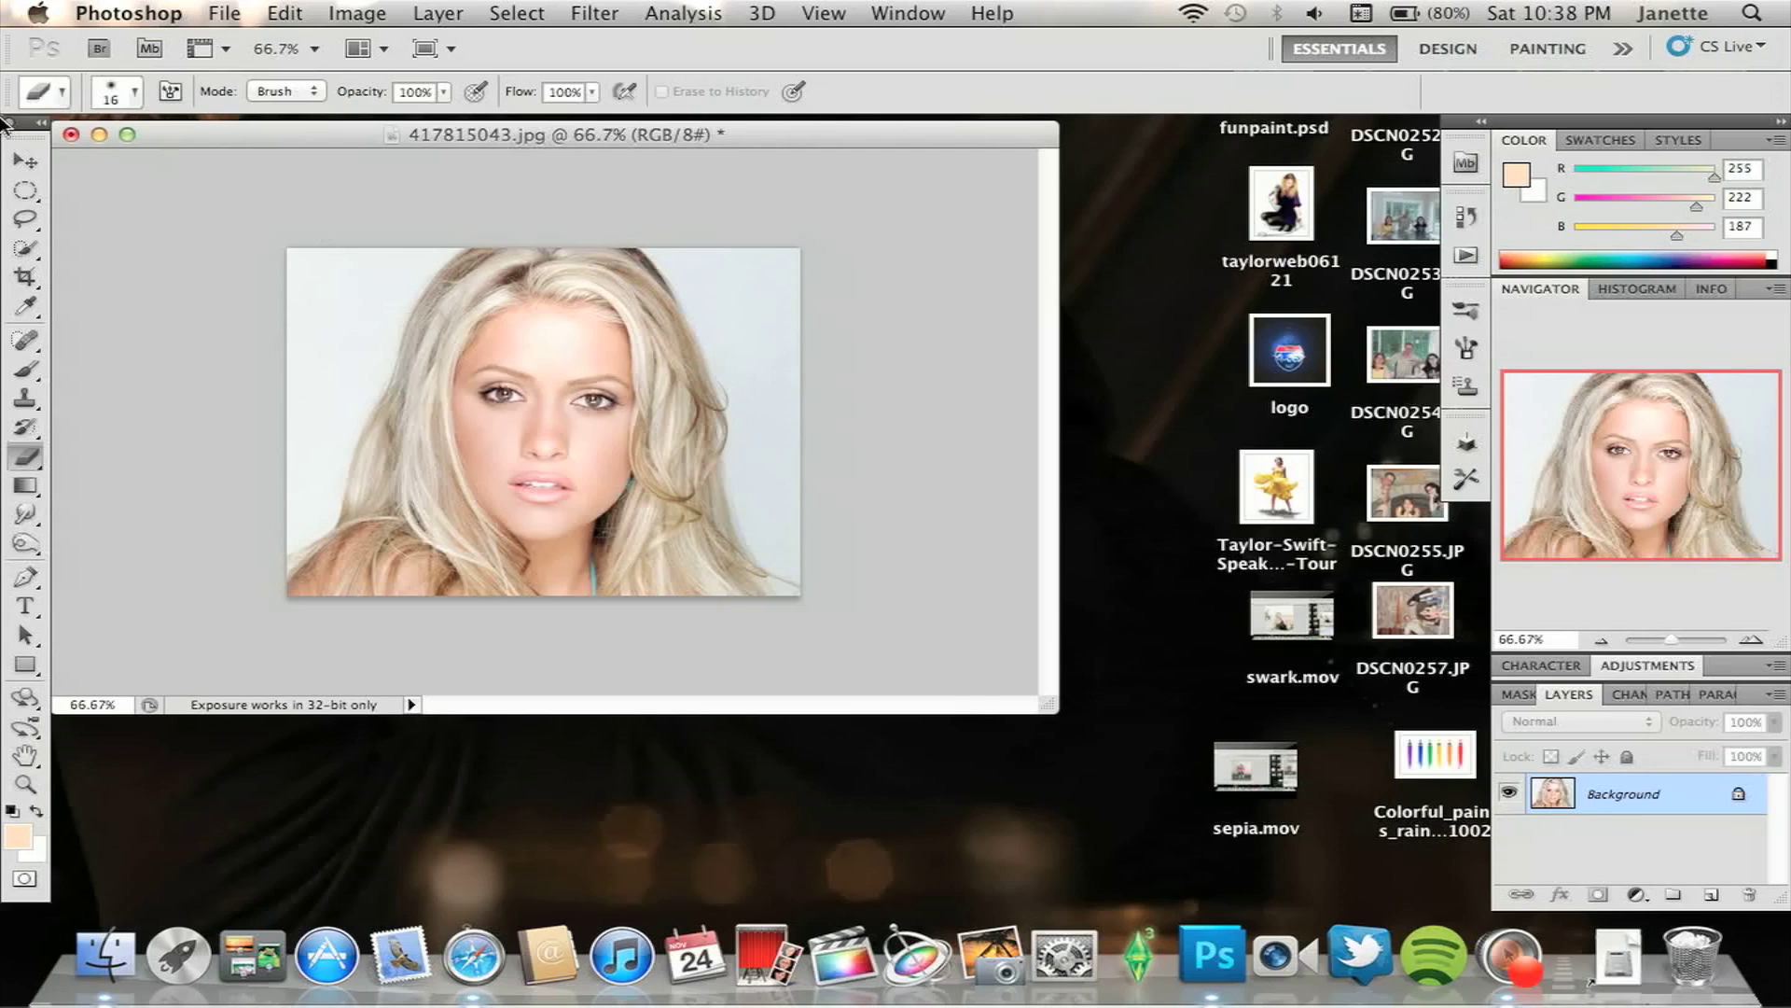
# - Duplicate the Background into Layer 1 and set its blend mode to Overlay
pyautogui.click(28, 166)
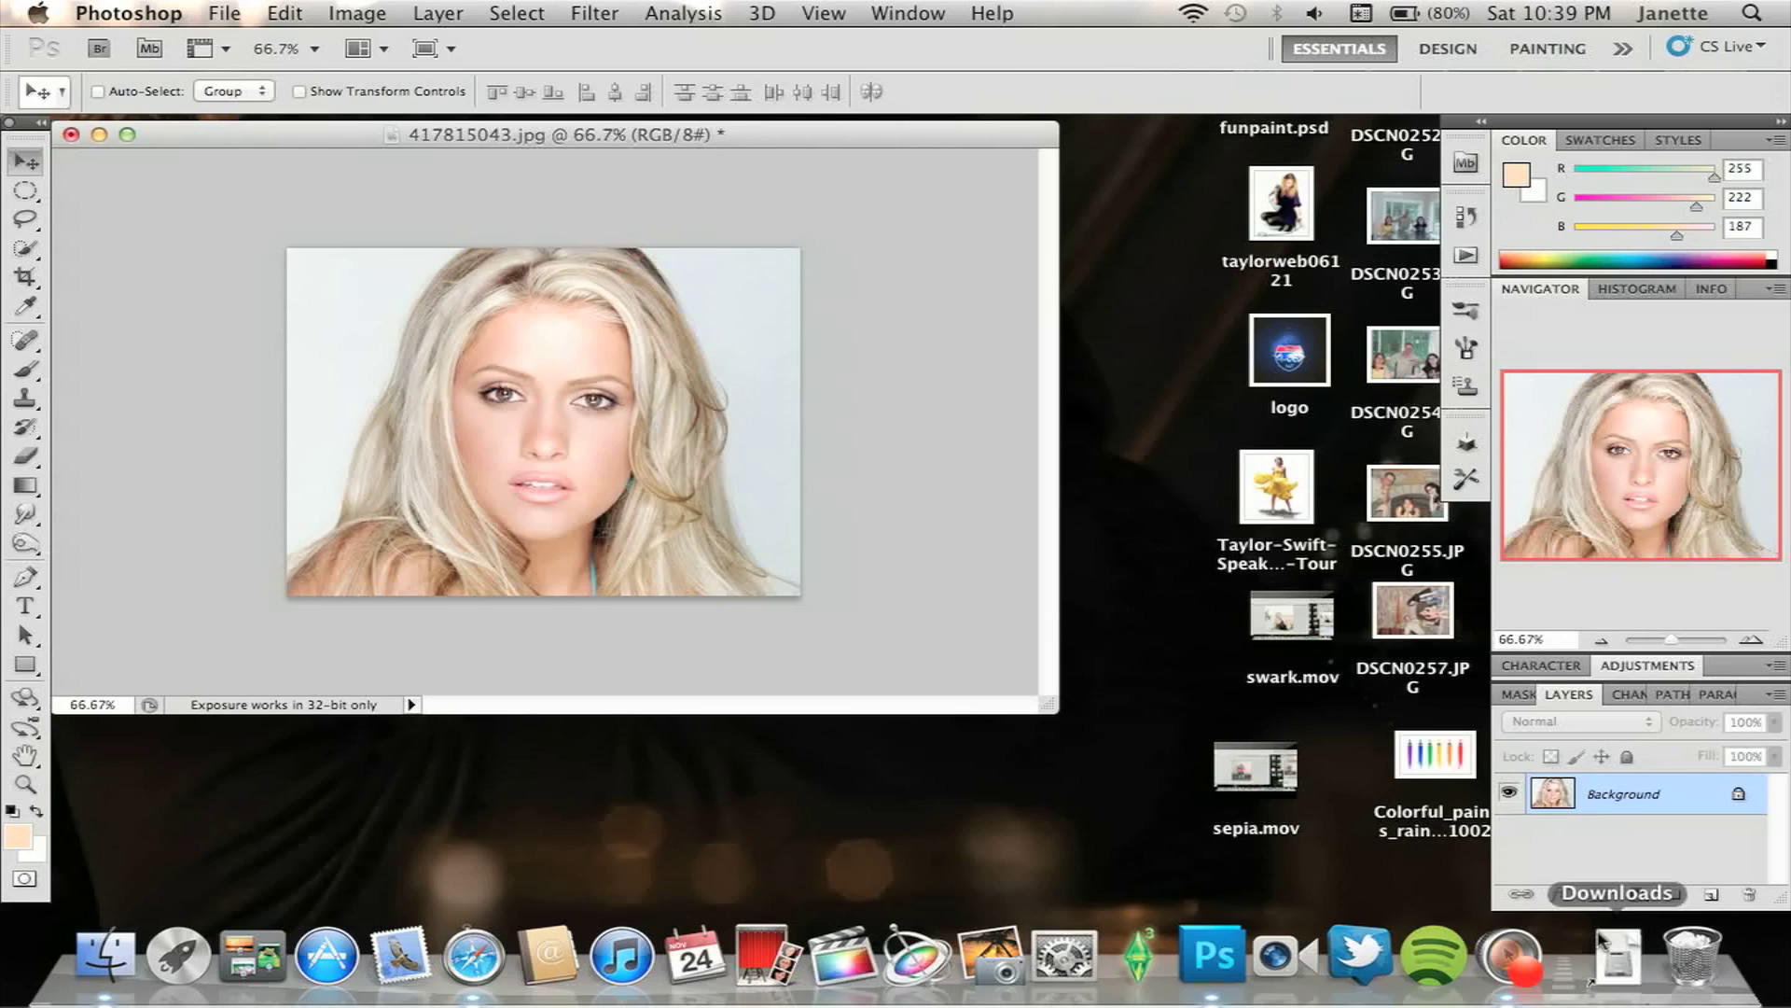
pyautogui.press('super+j')
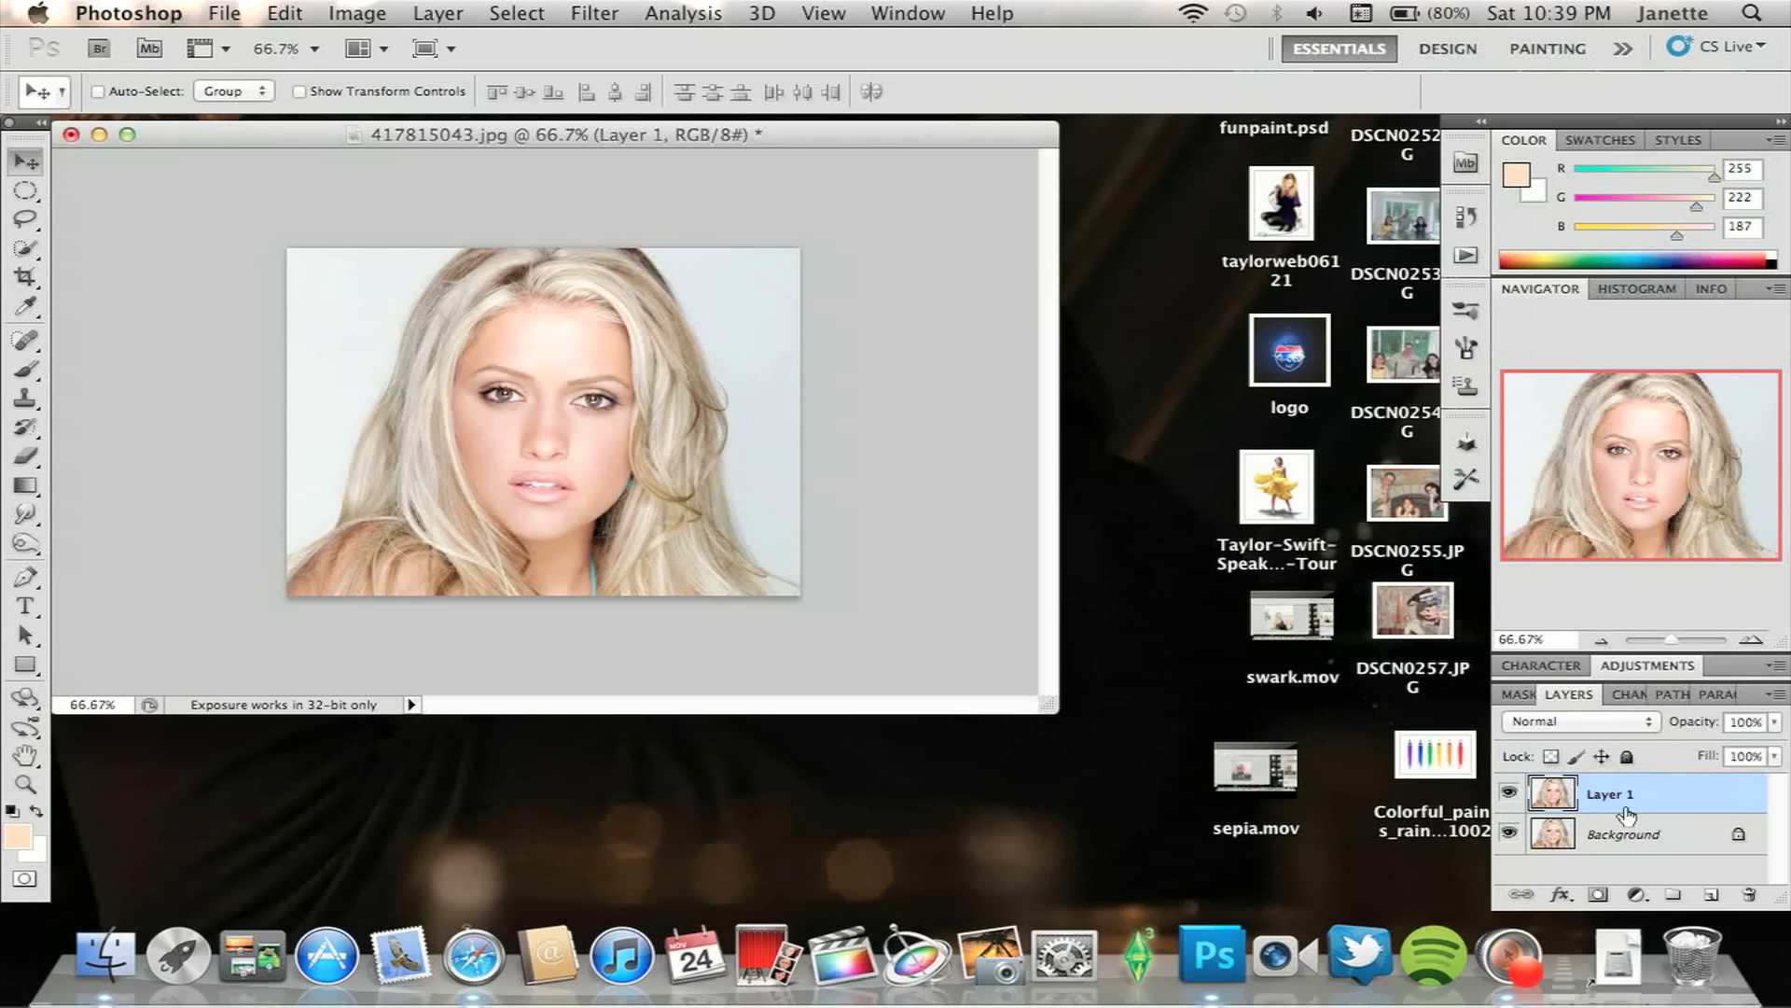
pyautogui.click(1583, 721)
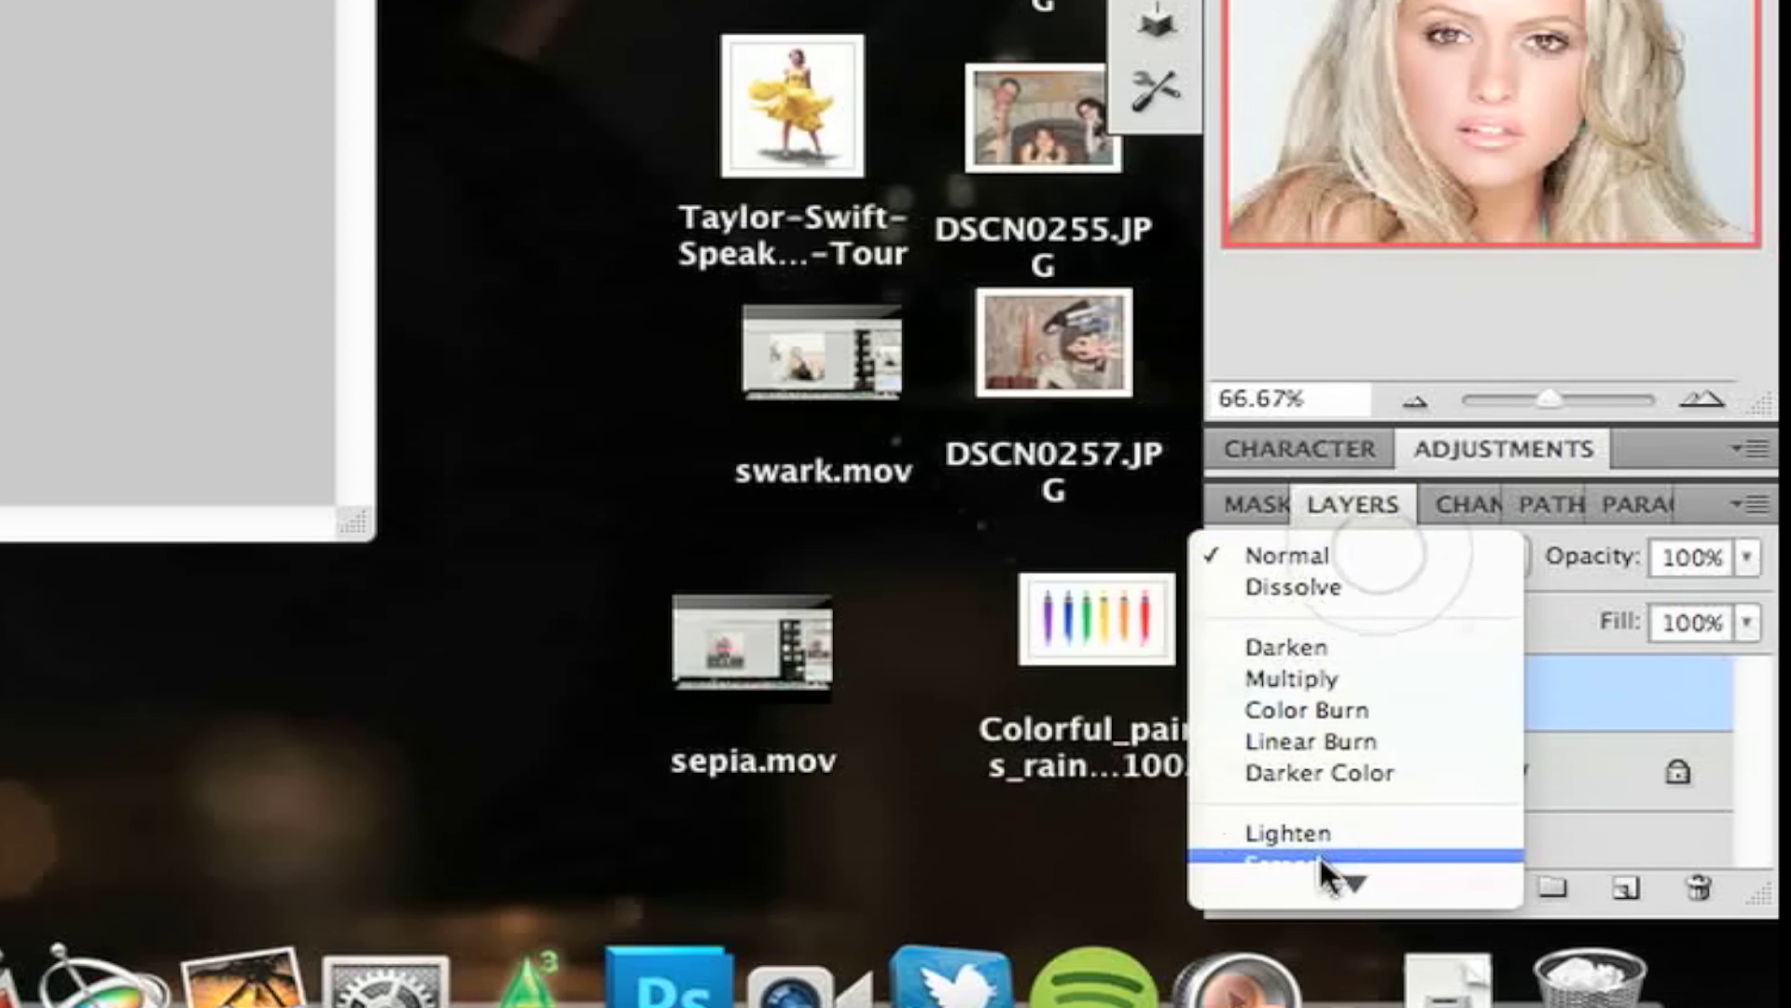
pyautogui.moveTo(1324, 872)
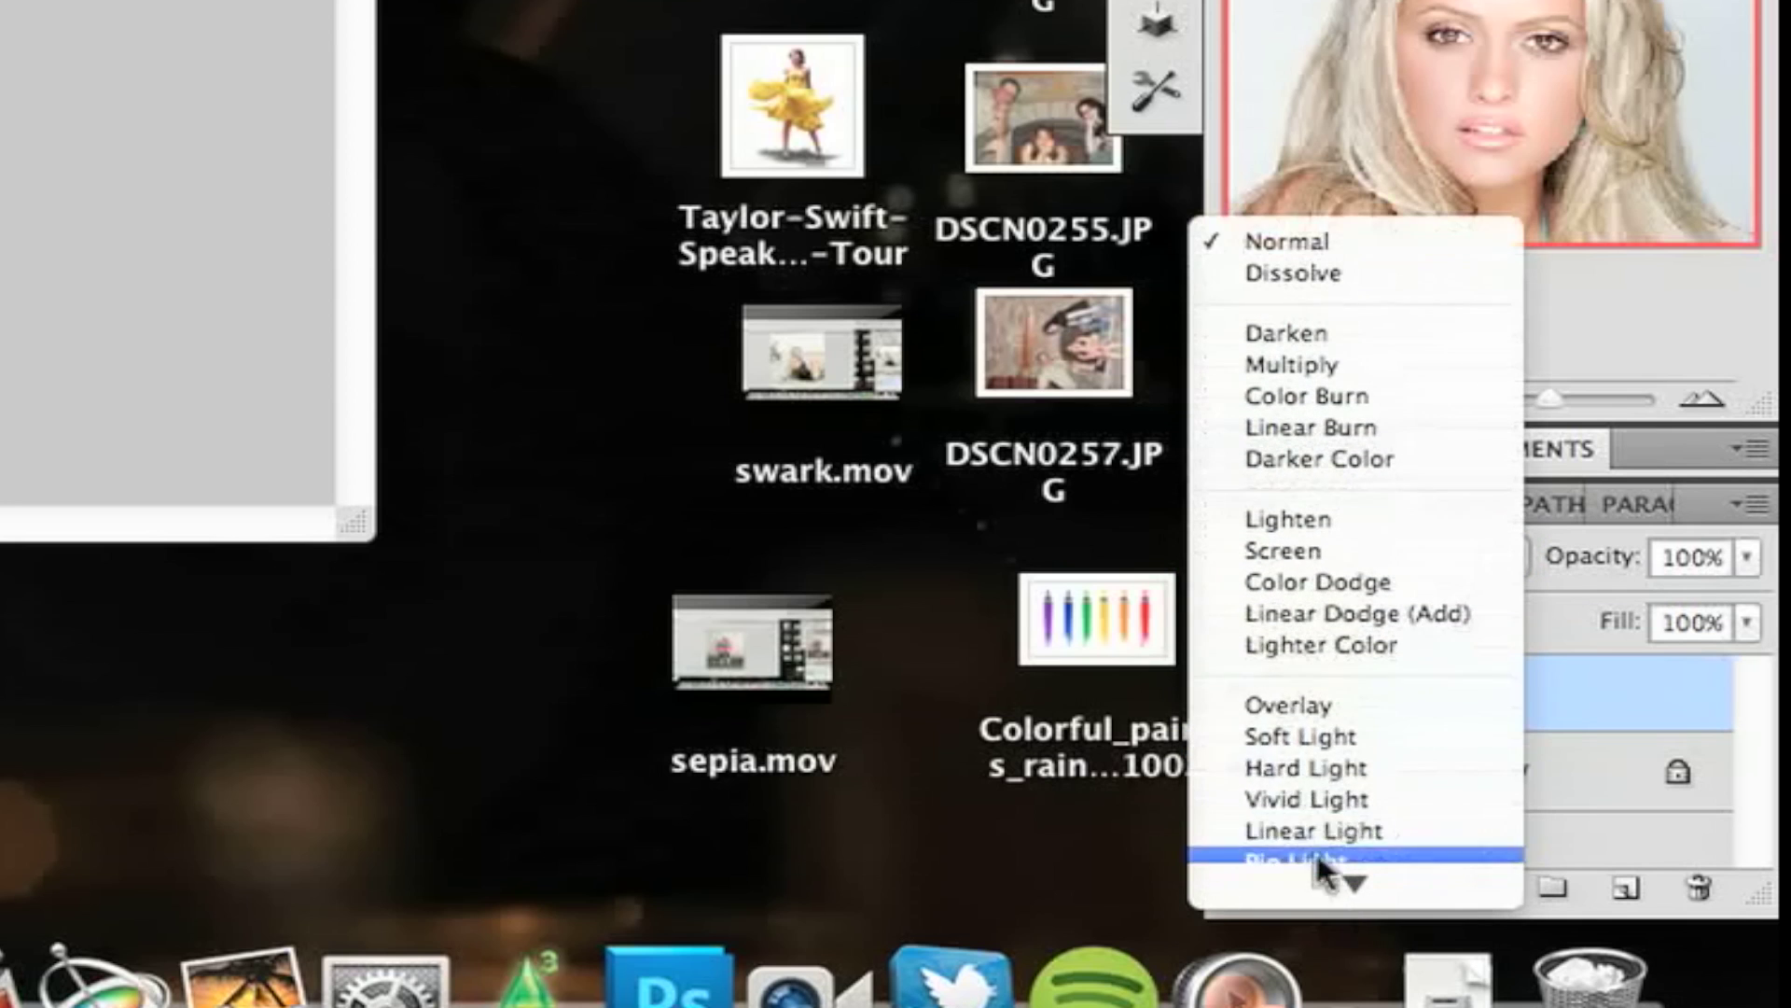
pyautogui.click(1319, 713)
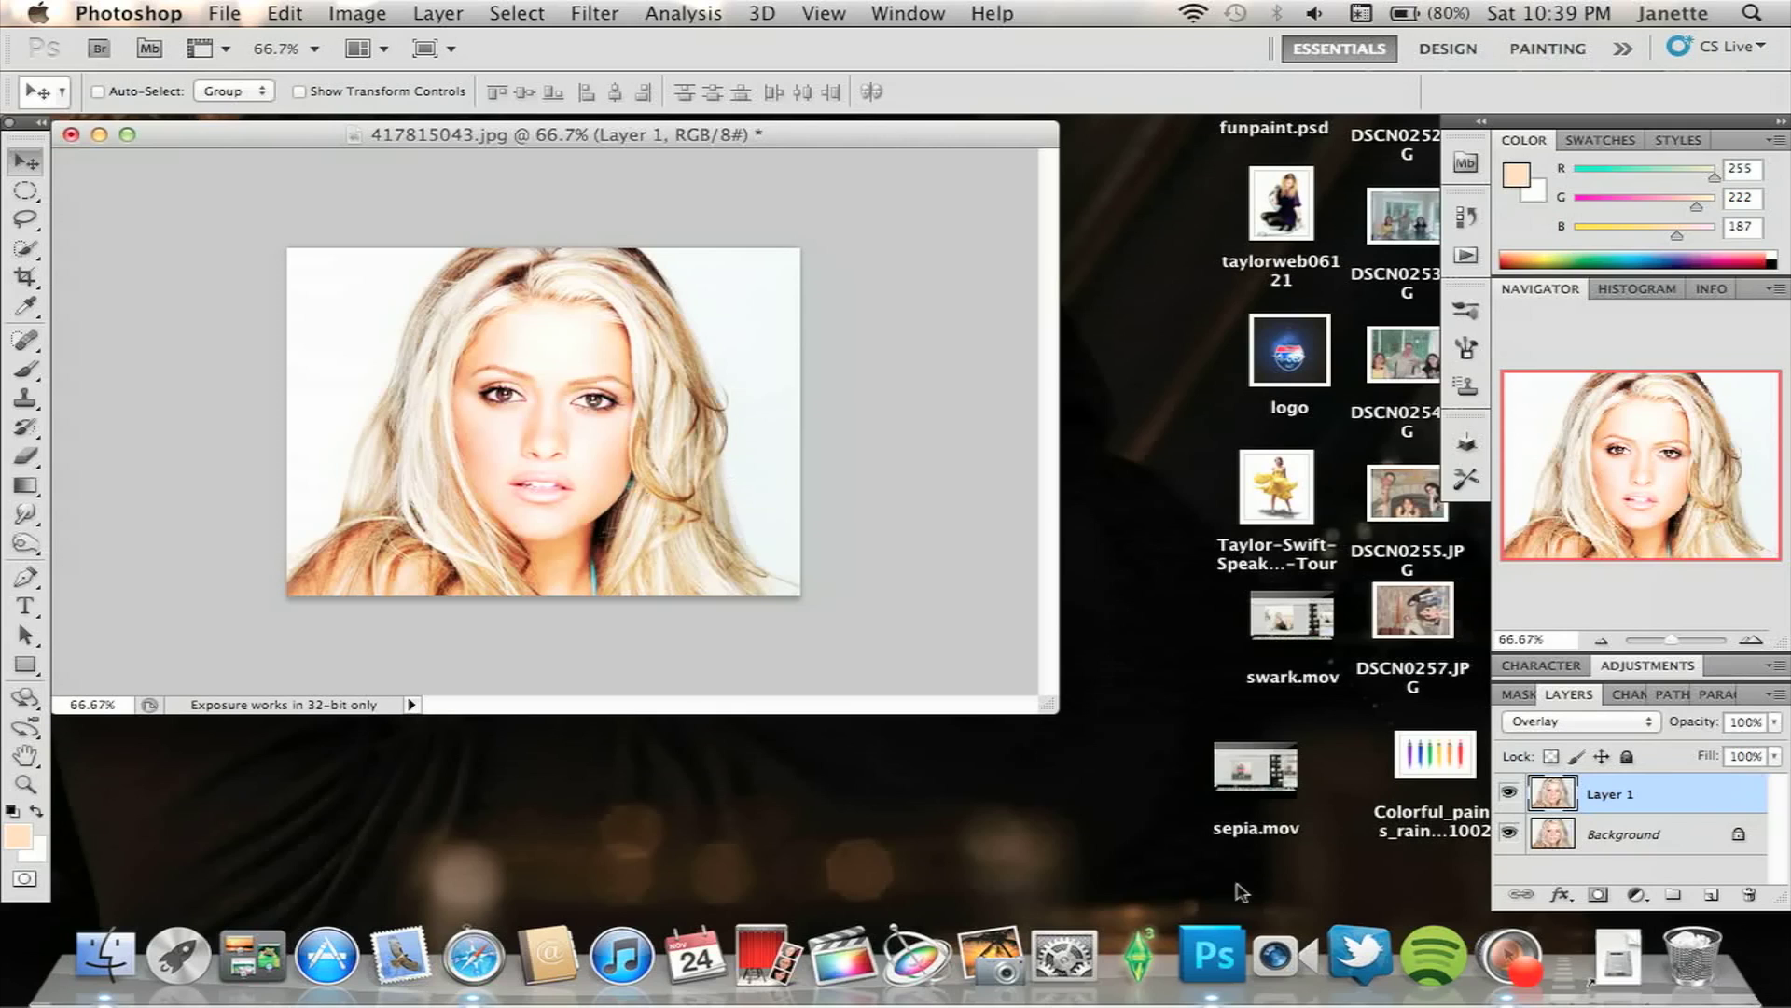
# - Add a new Layer 2 and fill it with peach ffdebb (R255 G222 B187)
pyautogui.click(1711, 894)
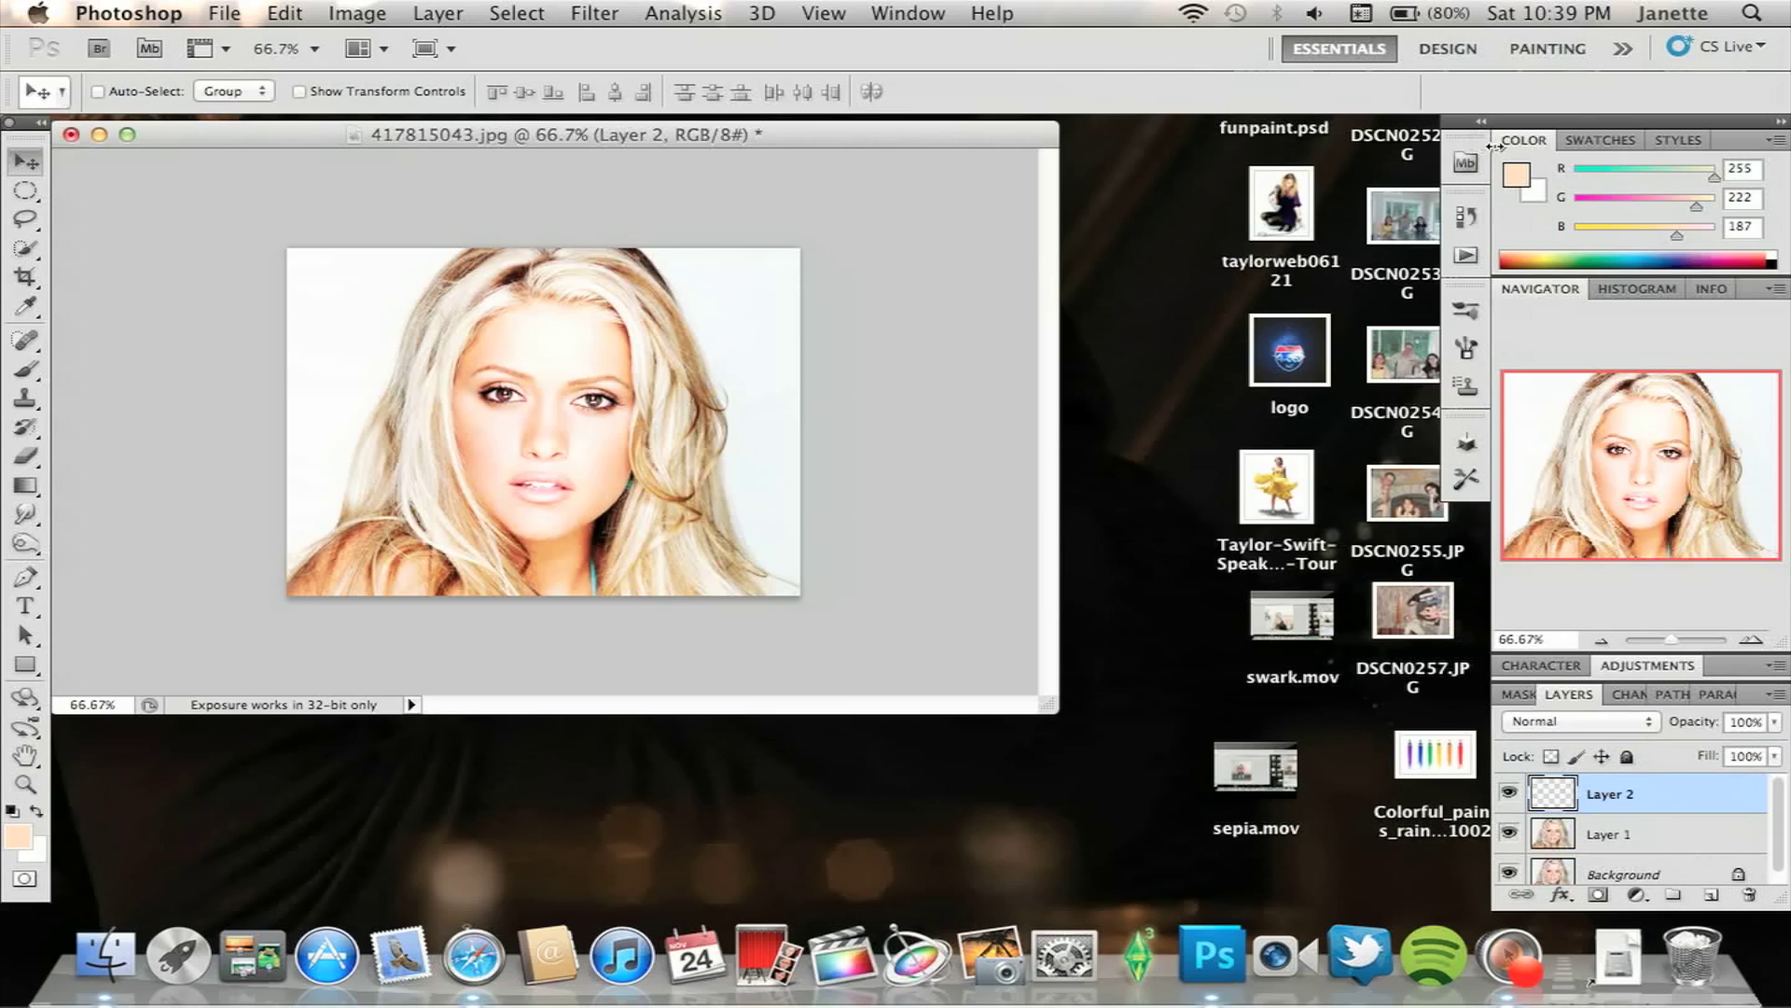
pyautogui.click(1516, 178)
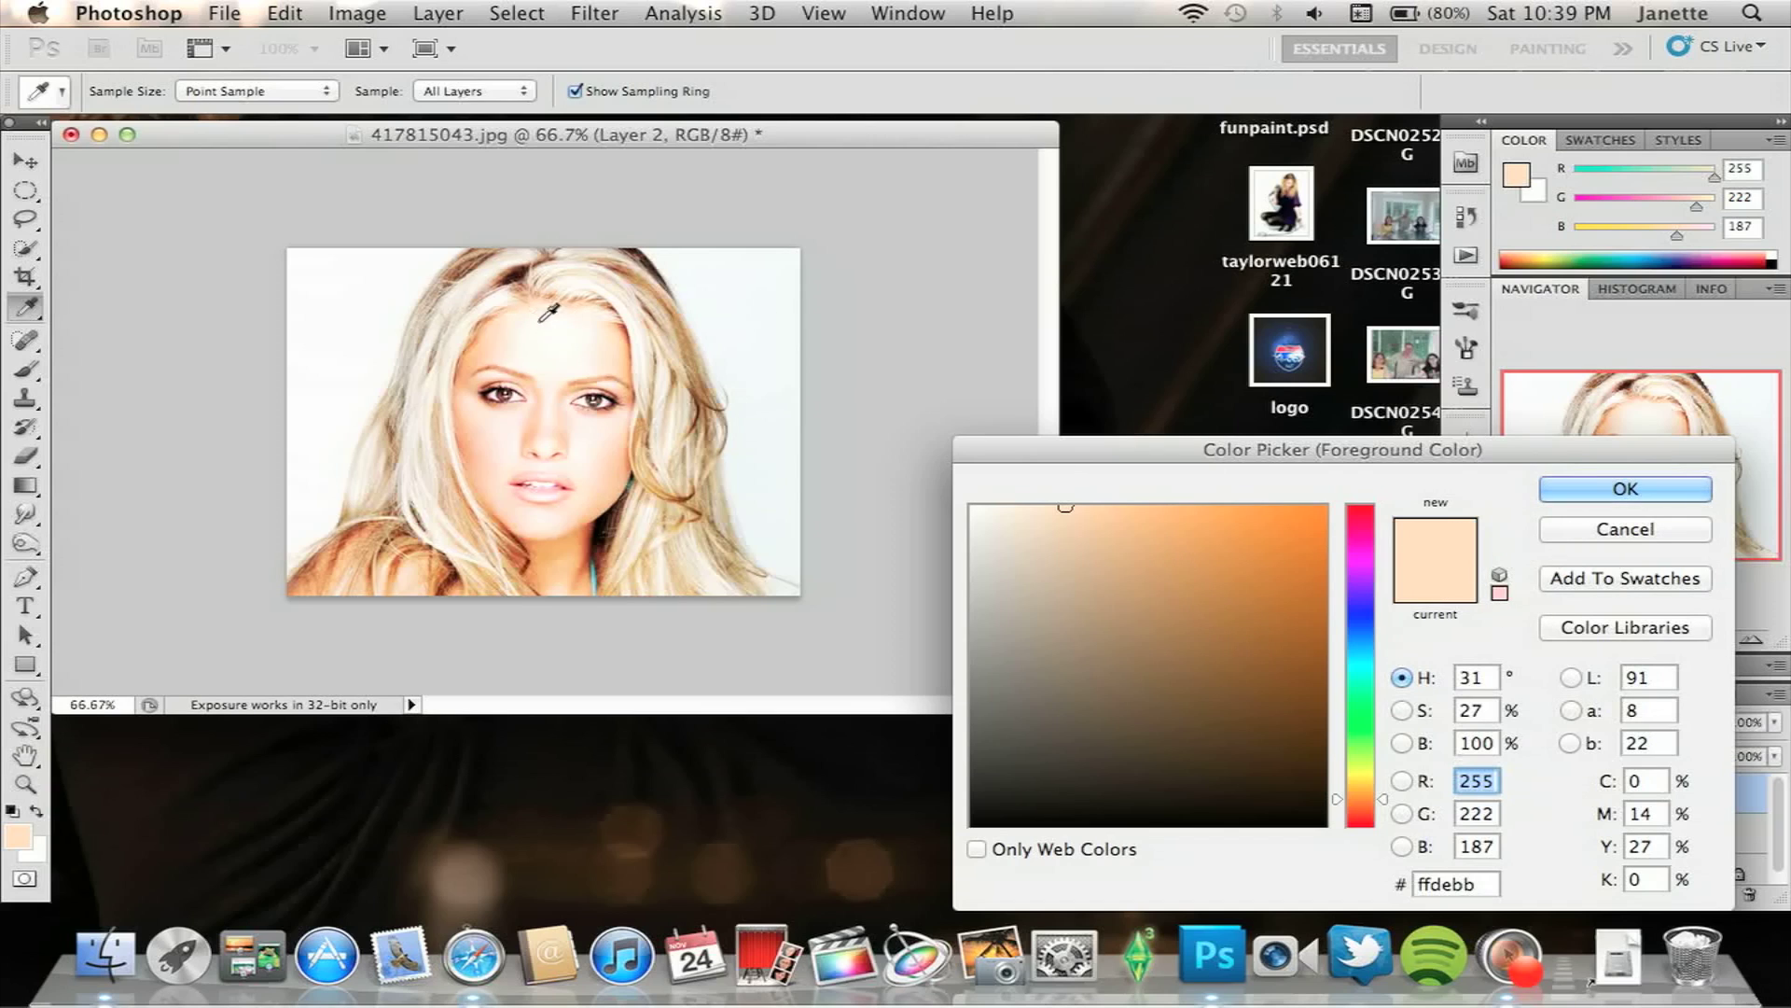
pyautogui.click(1626, 498)
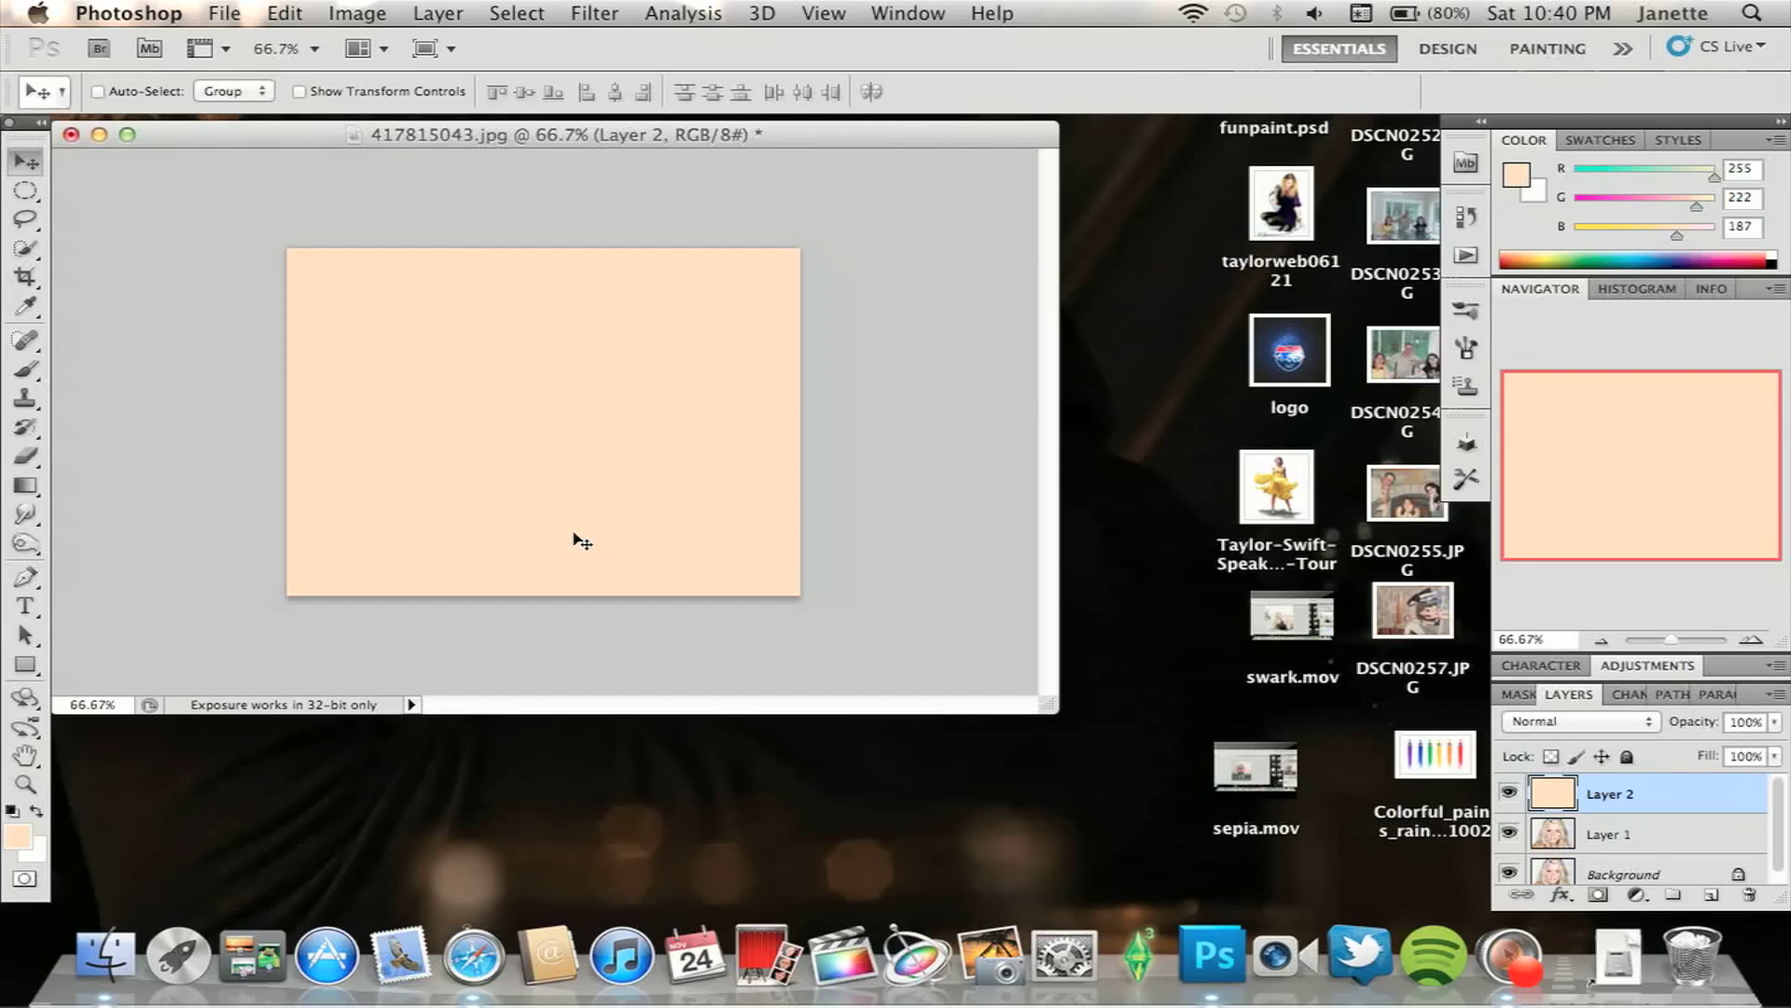
# - Change Layer 2's blend mode from Normal to Color Burn
pyautogui.click(1614, 721)
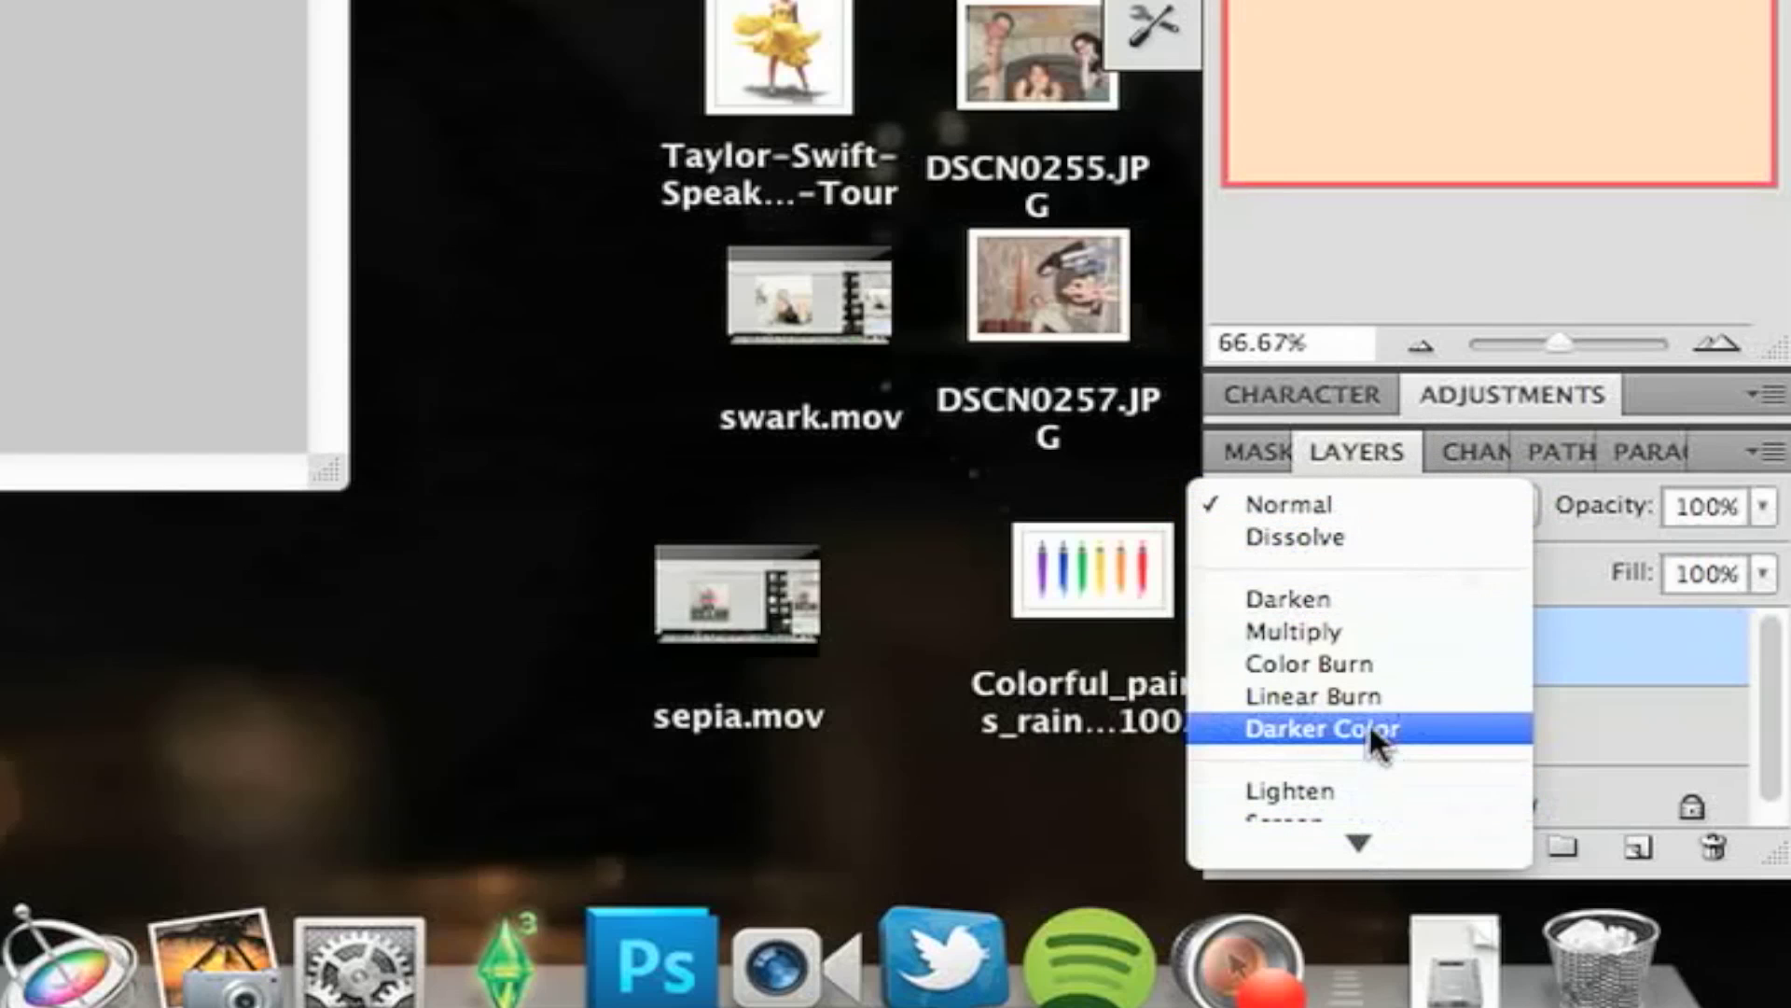
pyautogui.click(1381, 664)
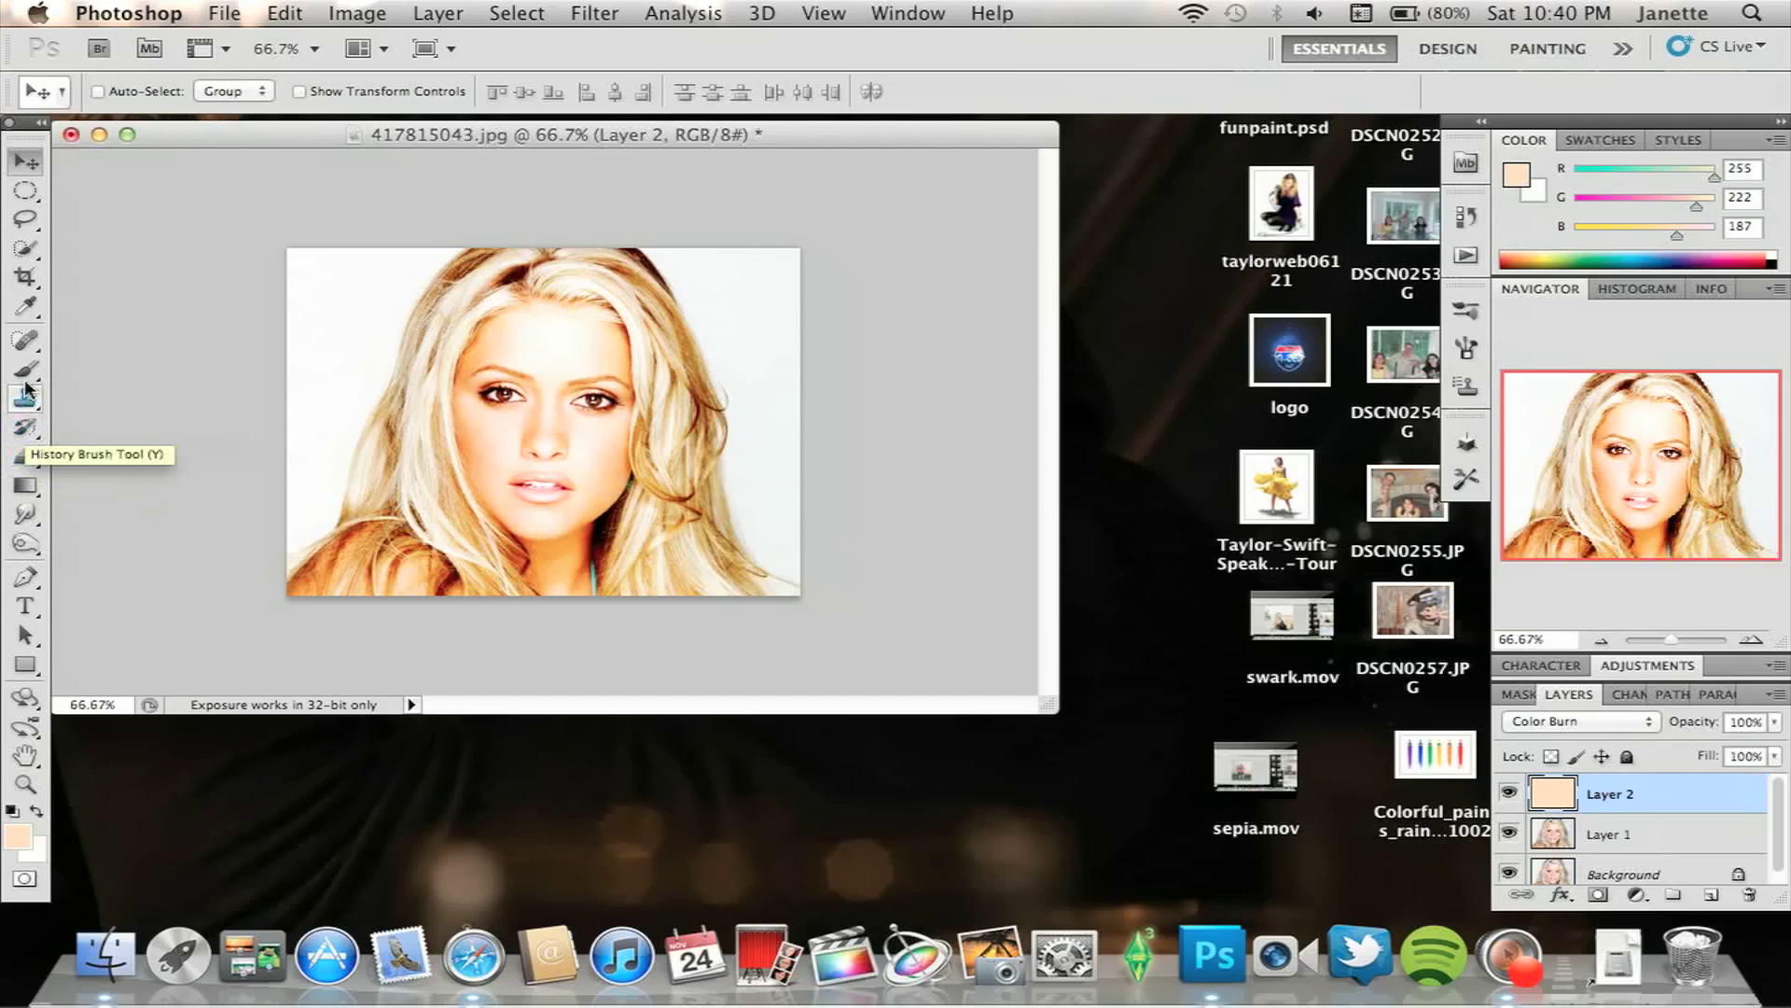
# - Select the Eraser and enlarge its brush to 93 px
pyautogui.click(25, 456)
pyautogui.click(129, 93)
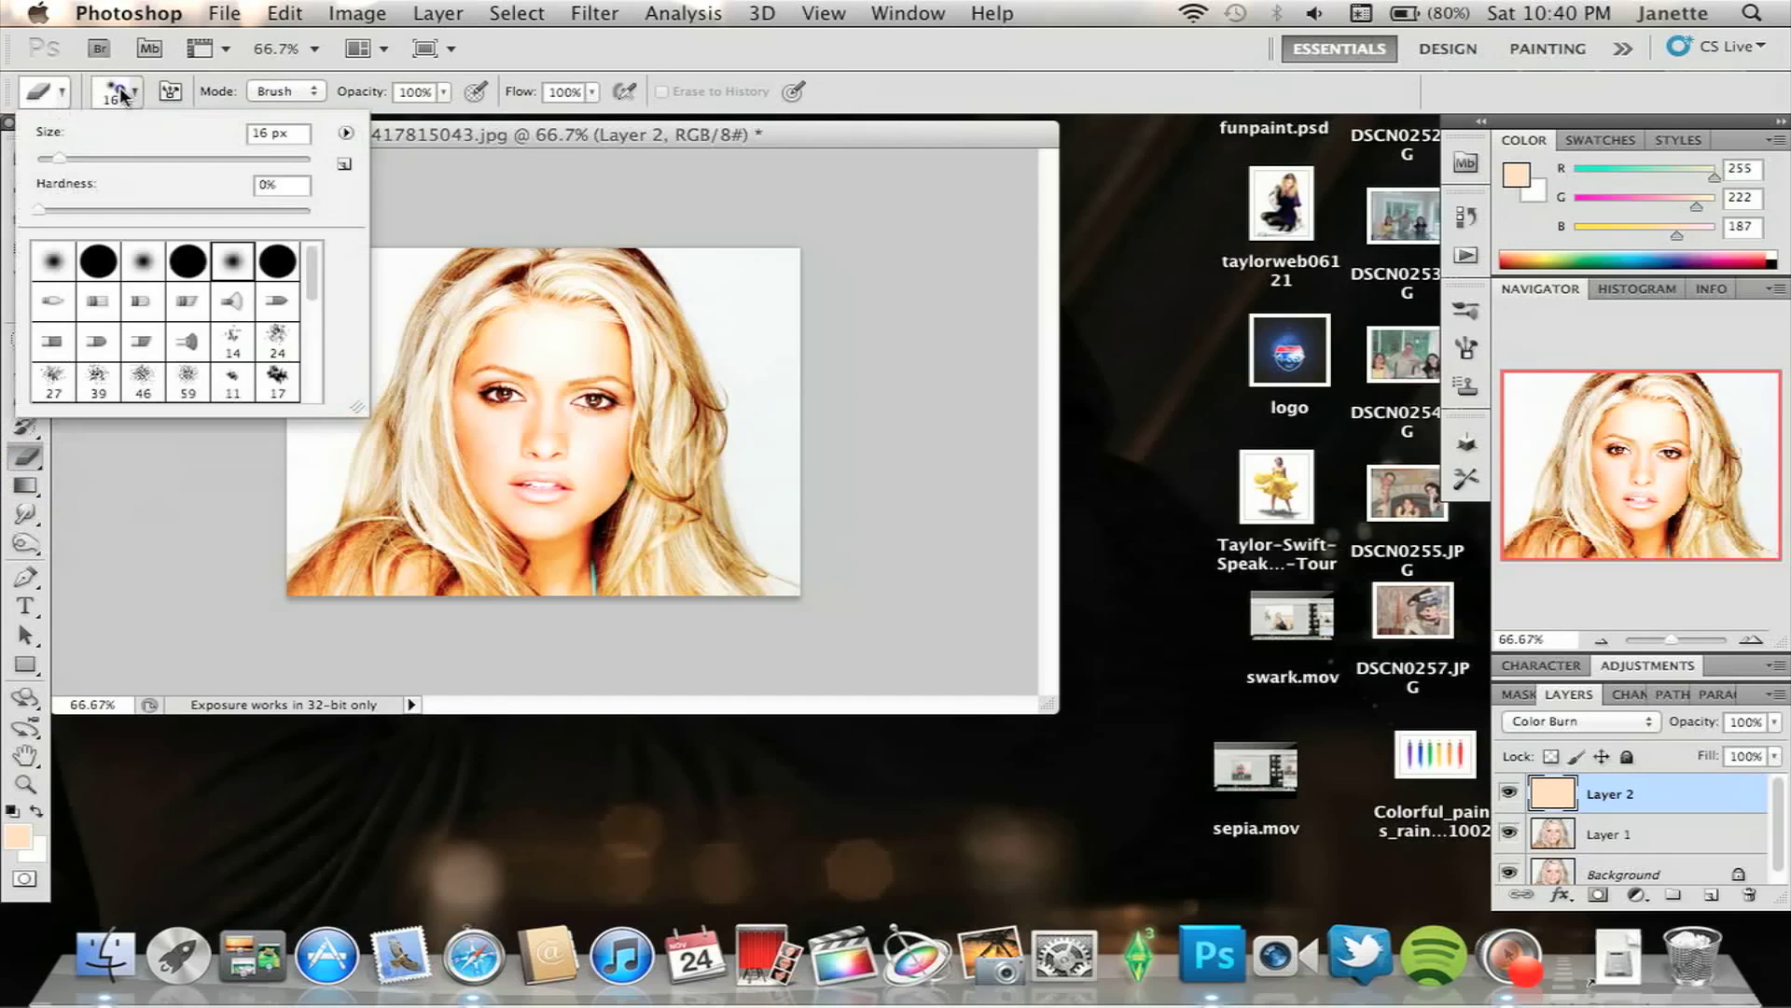
pyautogui.moveTo(61, 159); pyautogui.dragTo(135, 161)
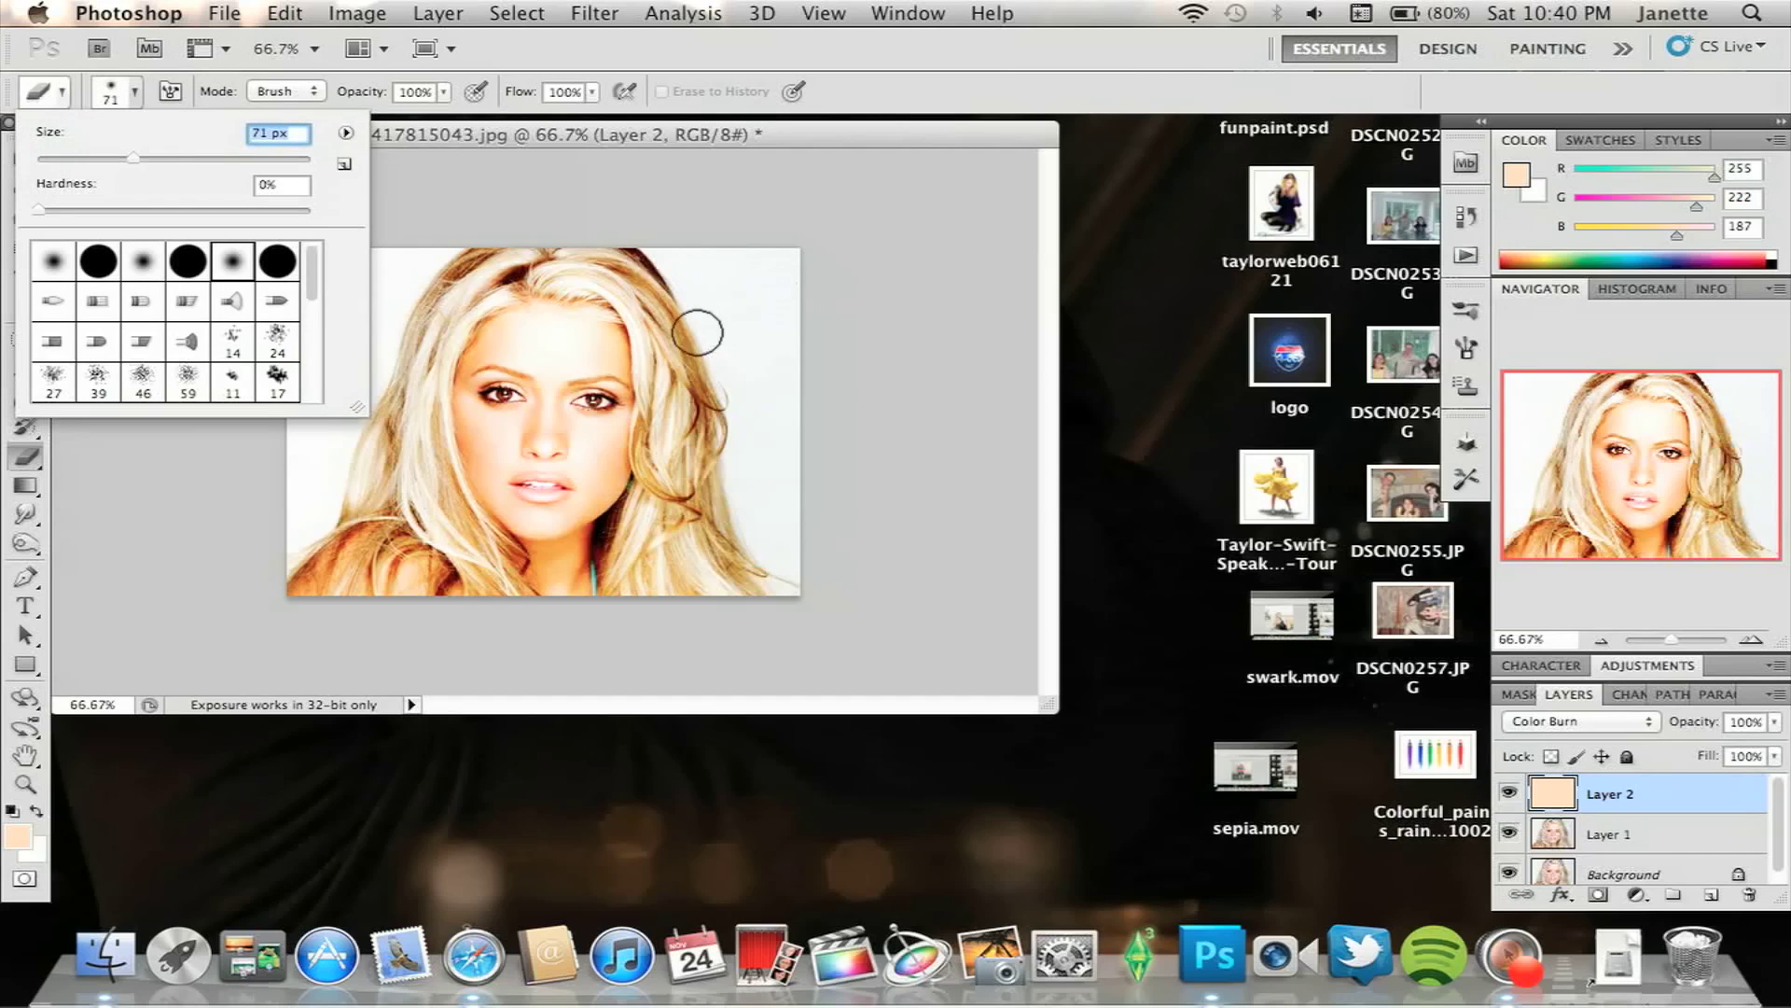
pyautogui.moveTo(127, 141); pyautogui.dragTo(160, 149)
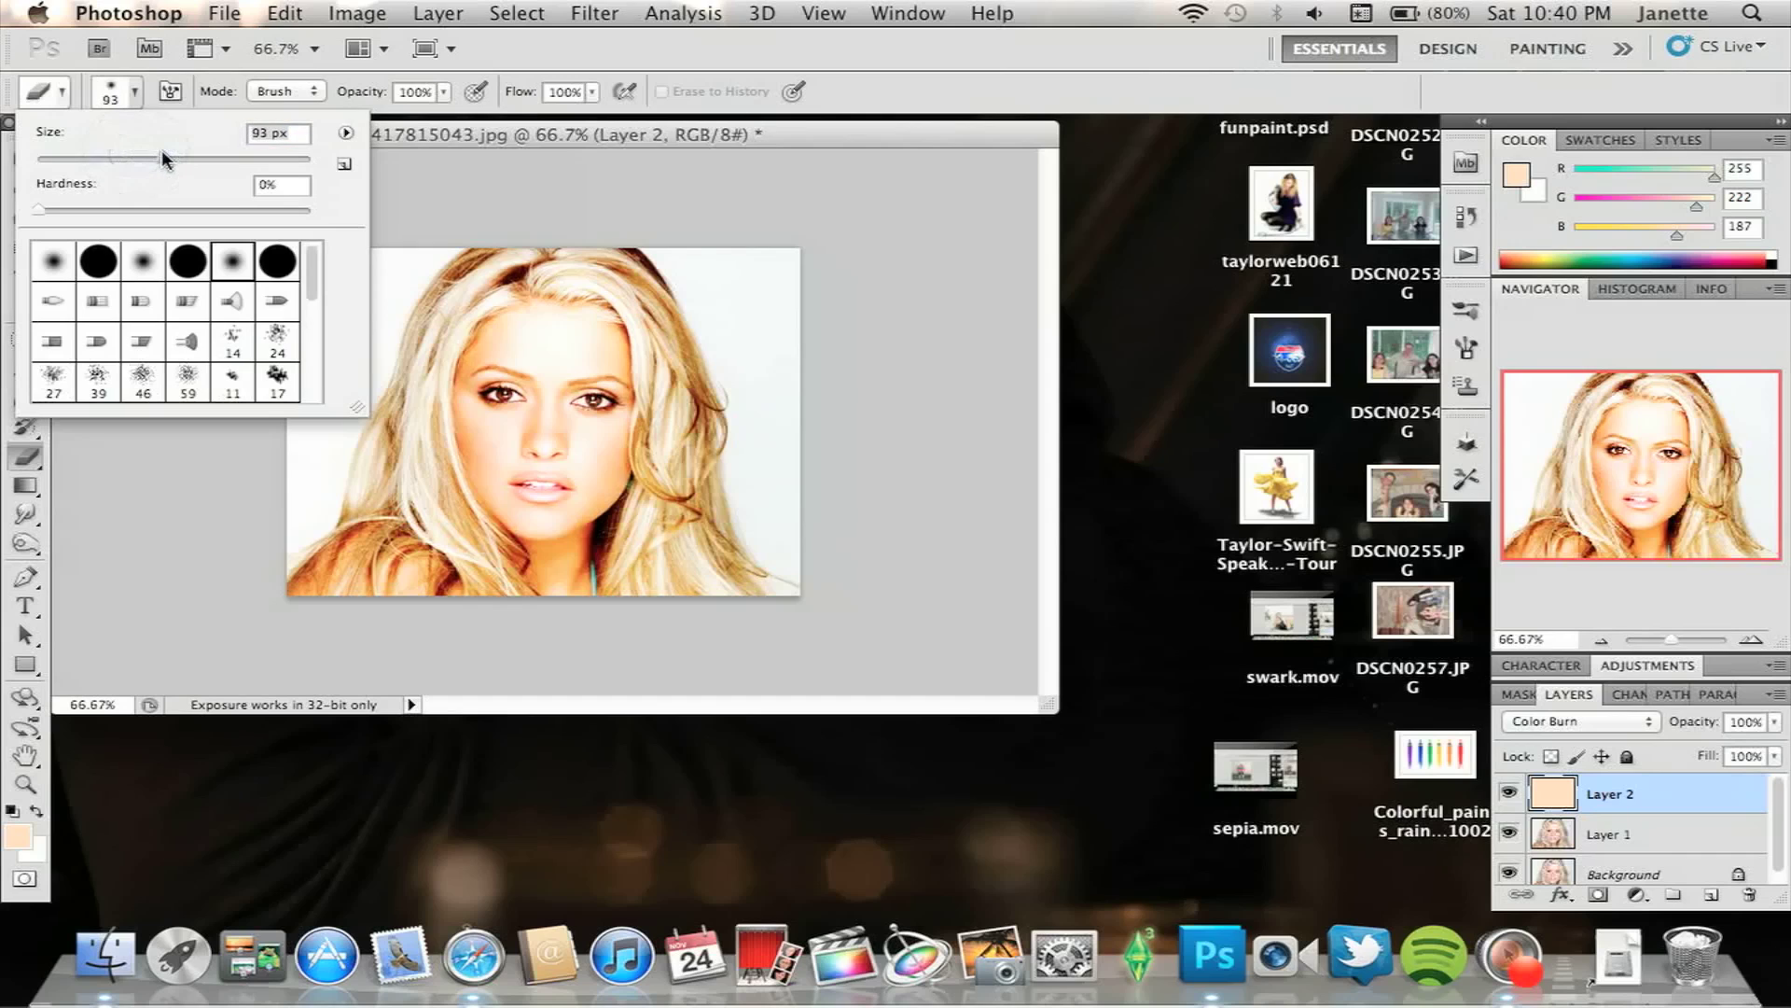
pyautogui.click(650, 326)
# - Erase Layer 2's Color Burn fill off the right-side hair, then test a slightly lower opacity
pyautogui.moveTo(663, 365)
pyautogui.mouseDown()
pyautogui.moveTo(669, 546)
pyautogui.moveTo(690, 531)
pyautogui.moveTo(725, 581)
pyautogui.moveTo(755, 585)
pyautogui.moveTo(699, 508)
pyautogui.moveTo(725, 384)
pyautogui.moveTo(694, 301)
pyautogui.moveTo(628, 249)
pyautogui.moveTo(574, 241)
pyautogui.moveTo(460, 273)
pyautogui.moveTo(388, 483)
pyautogui.moveTo(351, 470)
pyautogui.moveTo(449, 518)
pyautogui.moveTo(498, 582)
pyautogui.moveTo(358, 532)
pyautogui.moveTo(403, 594)
pyautogui.moveTo(400, 537)
pyautogui.mouseUp()
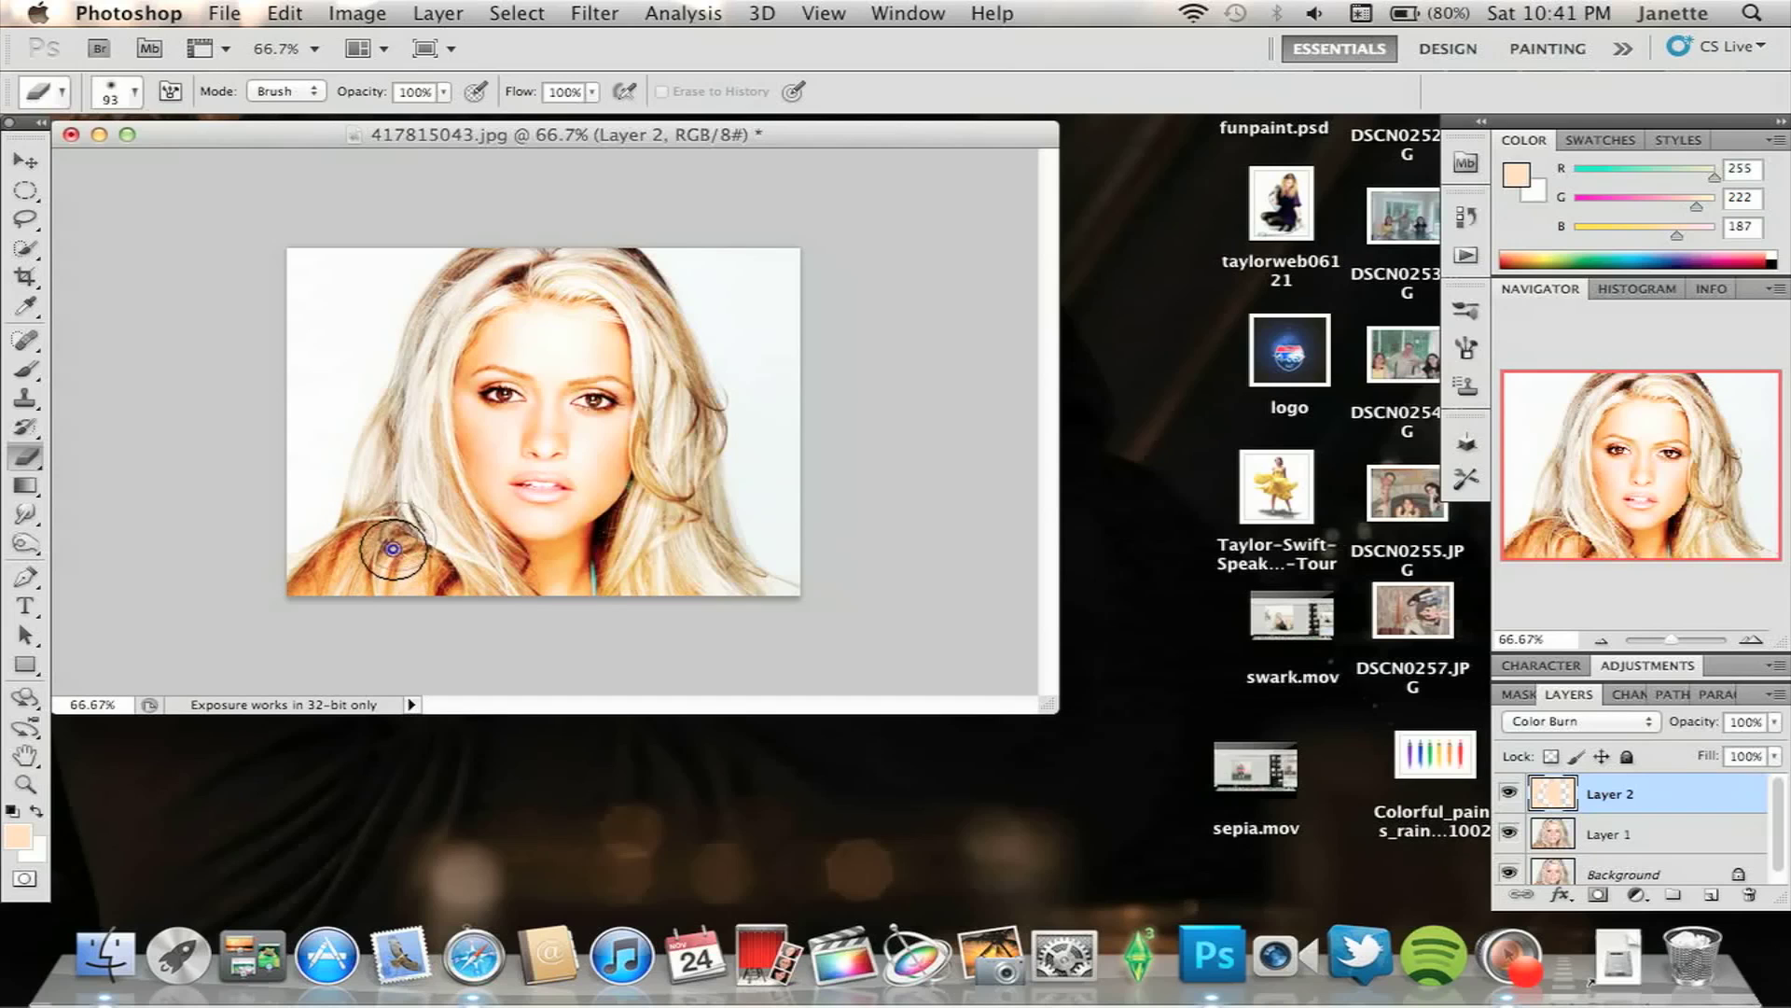
pyautogui.rightClick(391, 546)
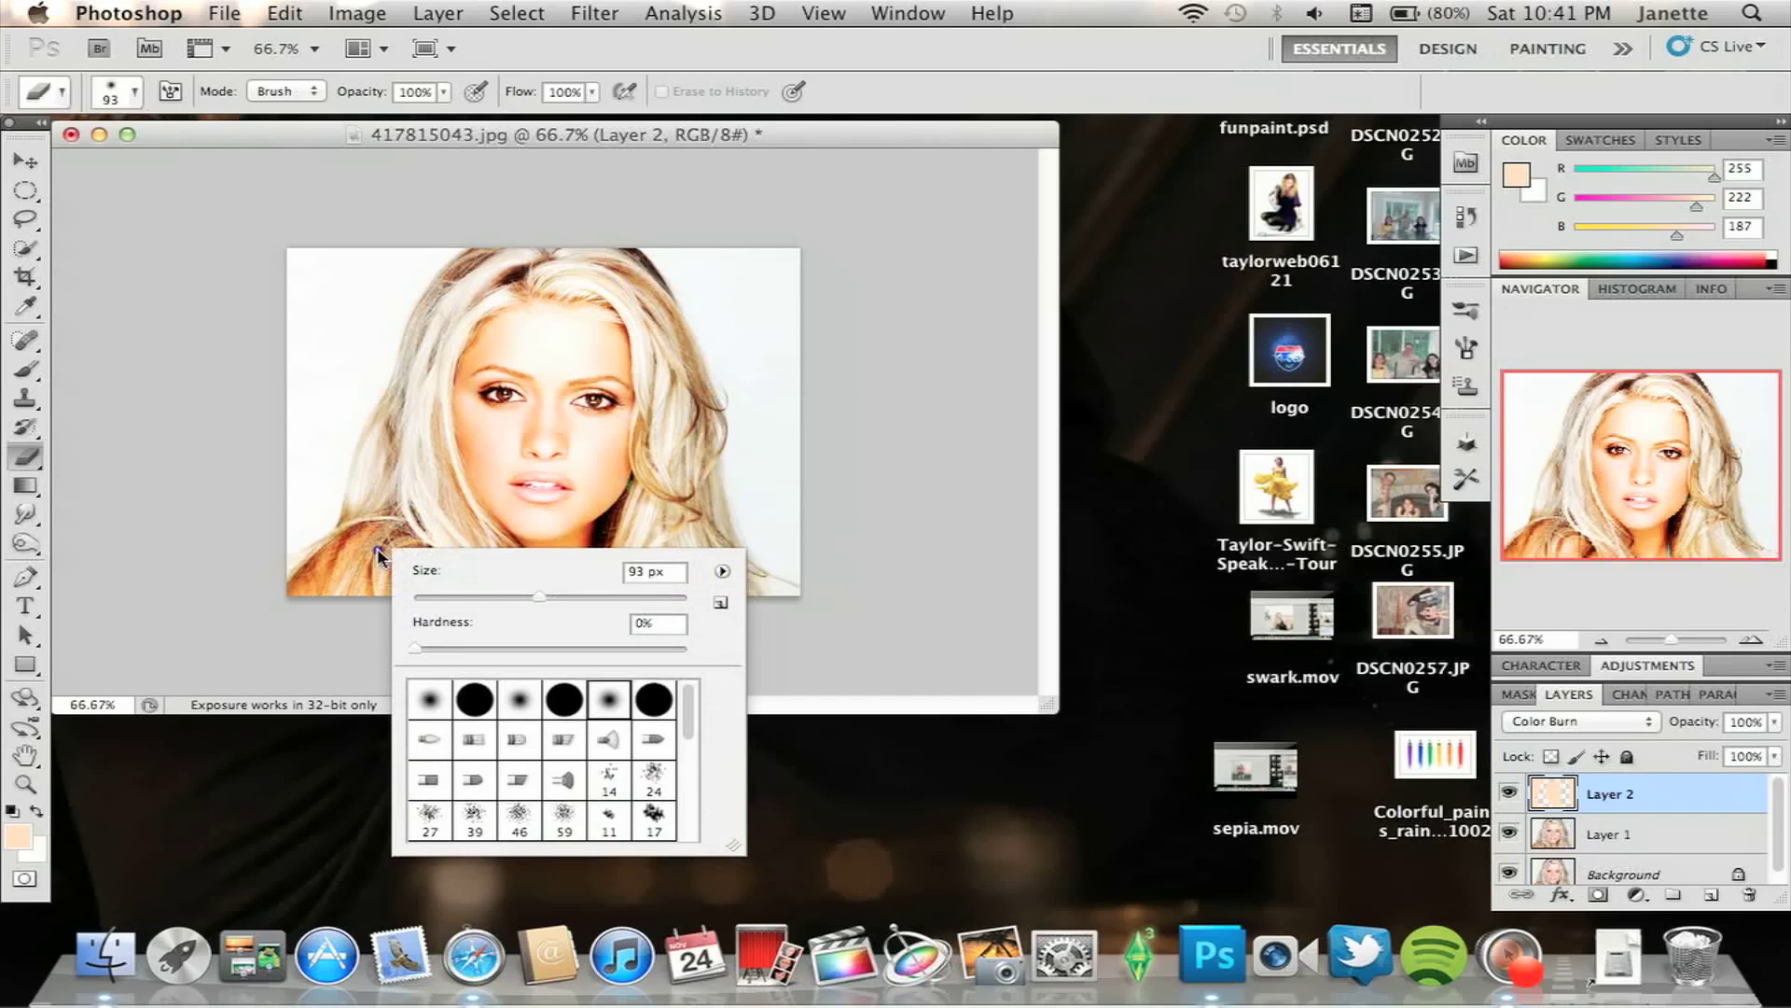
pyautogui.click(326, 549)
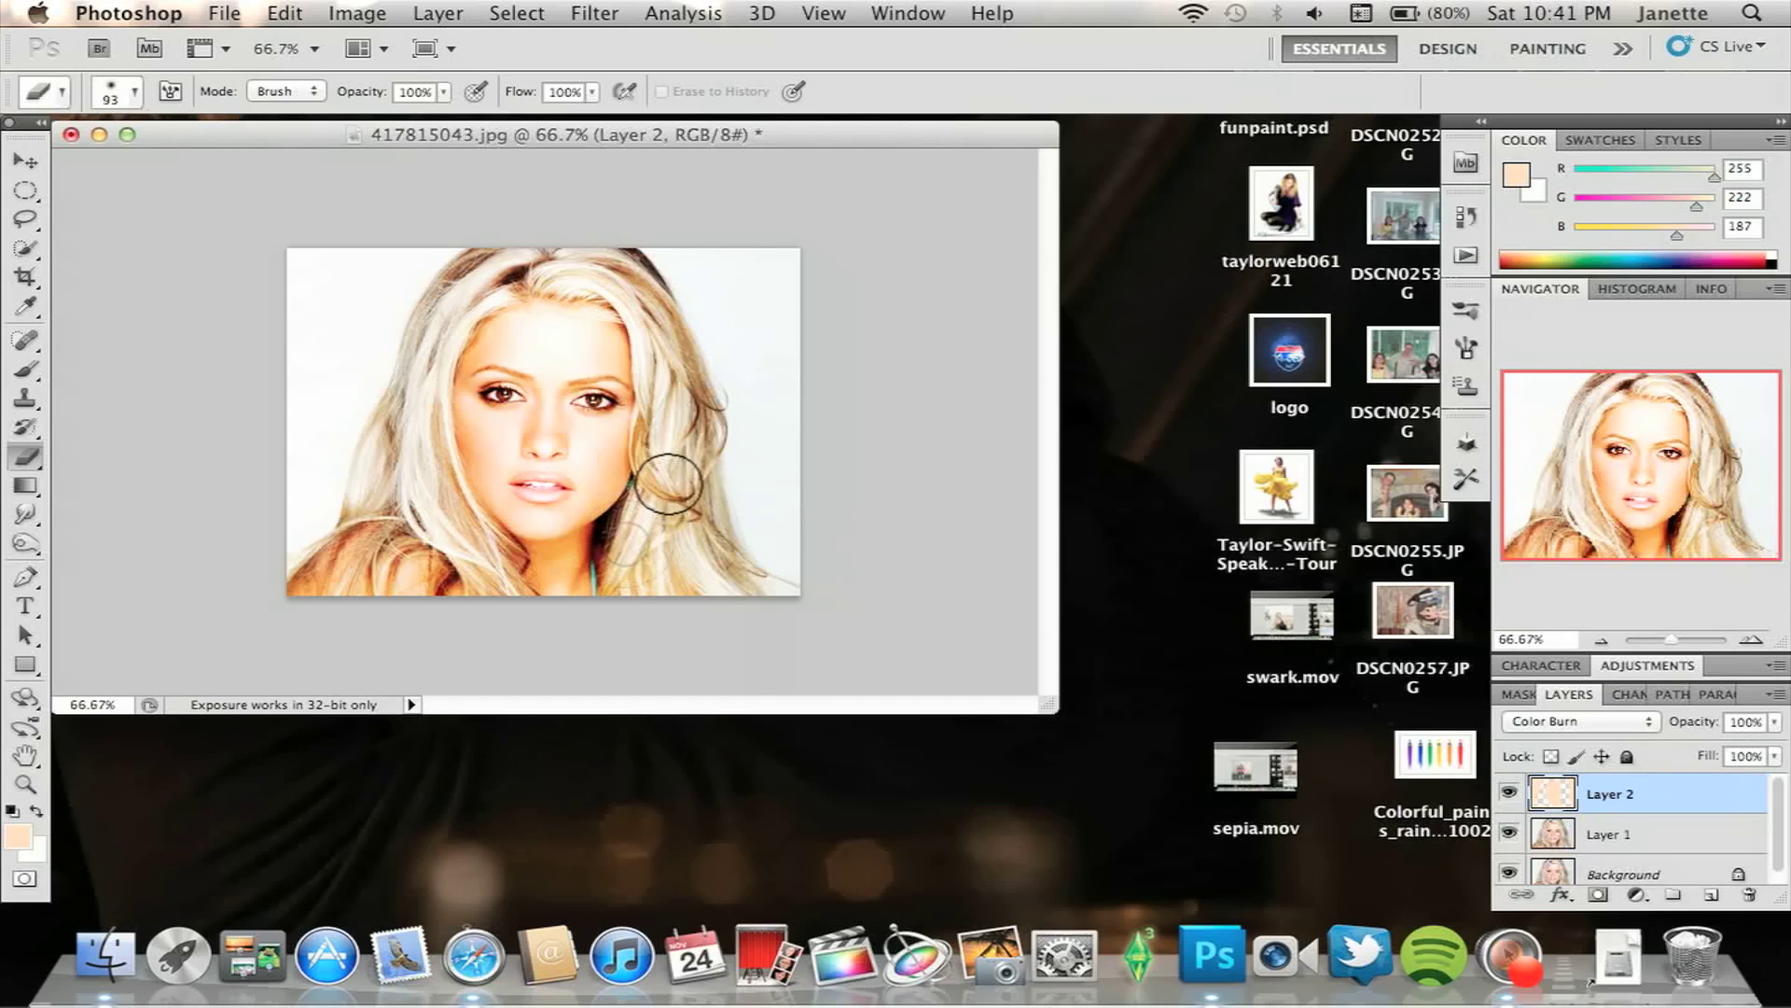
pyautogui.moveTo(668, 483)
pyautogui.mouseDown()
pyautogui.moveTo(640, 248)
pyautogui.moveTo(712, 272)
pyautogui.moveTo(784, 552)
pyautogui.moveTo(755, 375)
pyautogui.mouseUp()
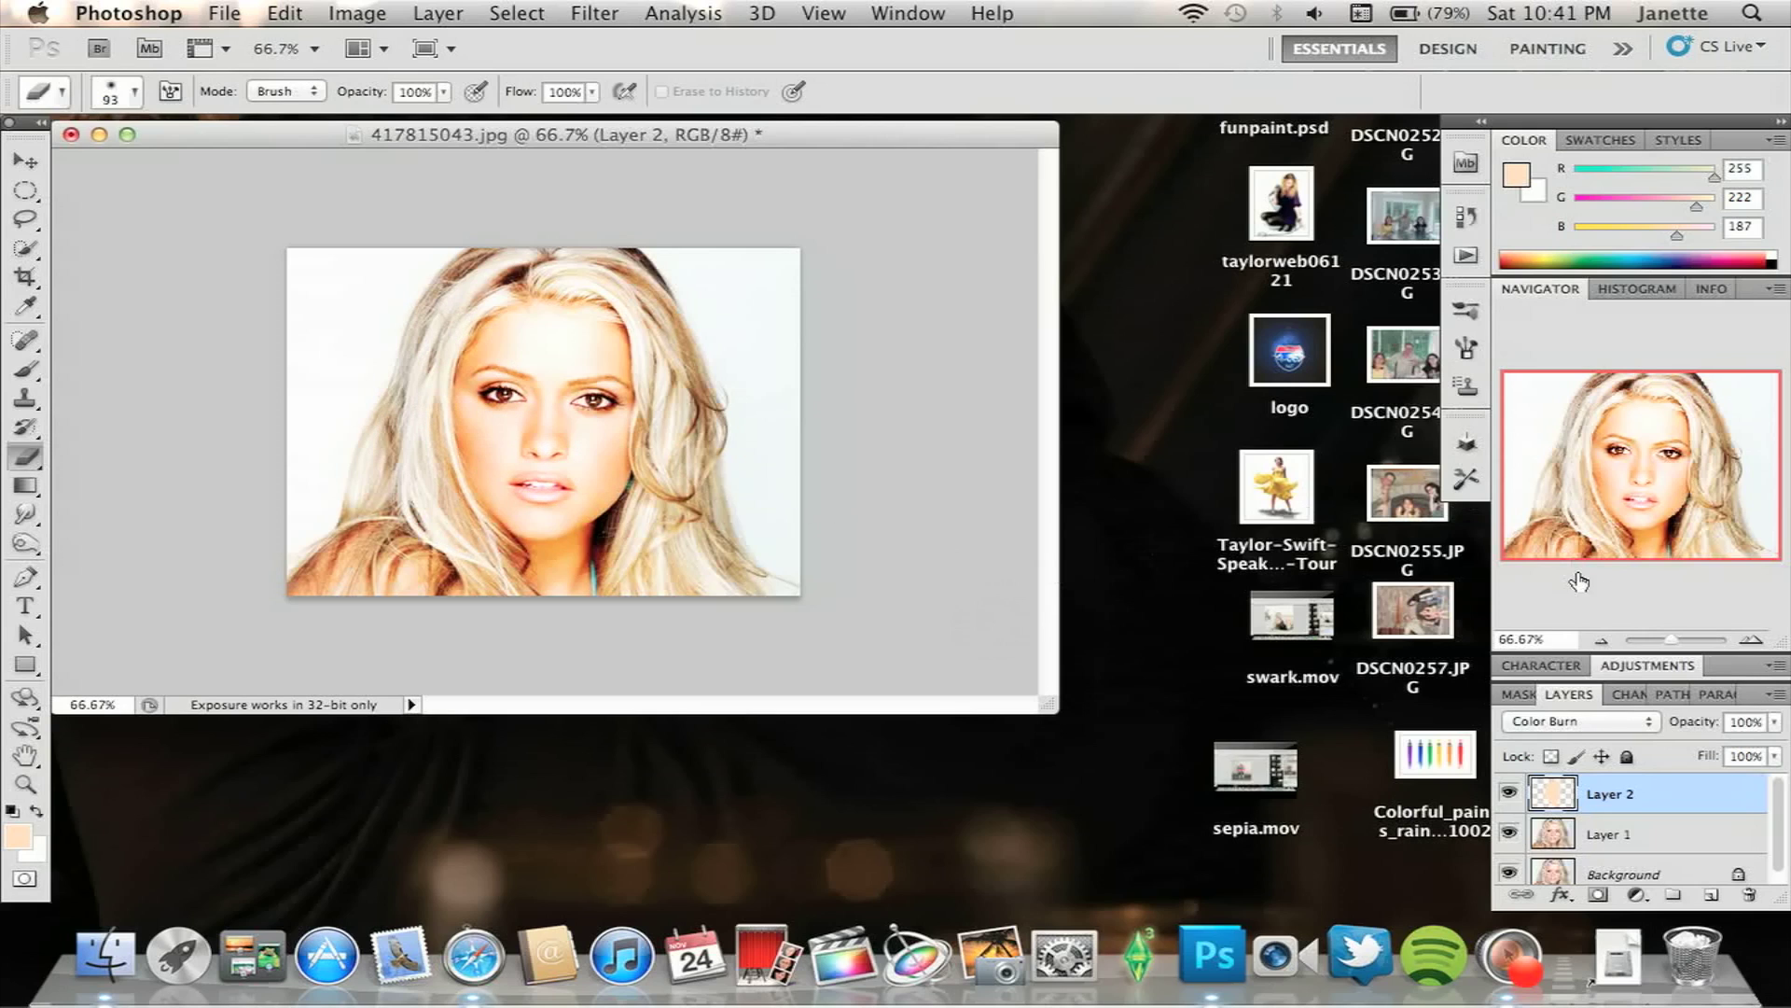
pyautogui.click(1775, 721)
pyautogui.moveTo(1768, 748)
pyautogui.mouseDown()
pyautogui.moveTo(1732, 752)
pyautogui.moveTo(1768, 756)
pyautogui.mouseUp()
# - Apply Brightness/Contrast to Layer 1 with Brightness -42 and Contrast 36
pyautogui.click(1623, 844)
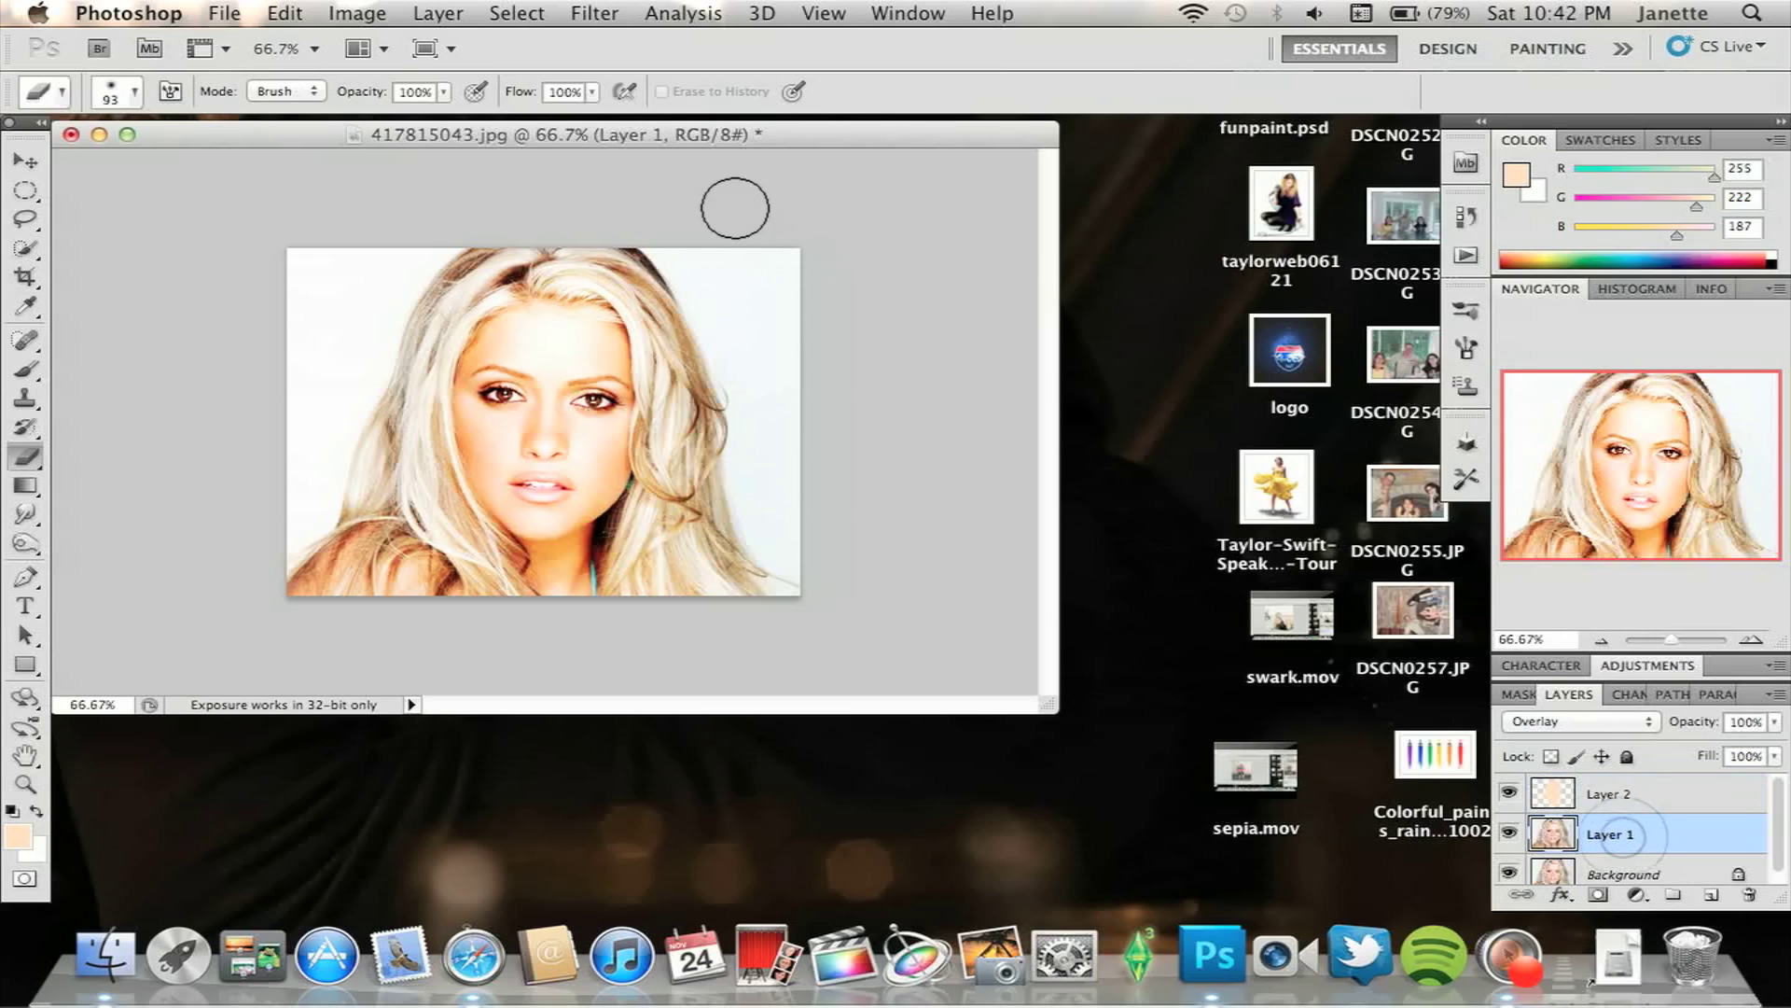
pyautogui.click(341, 15)
pyautogui.moveTo(410, 89)
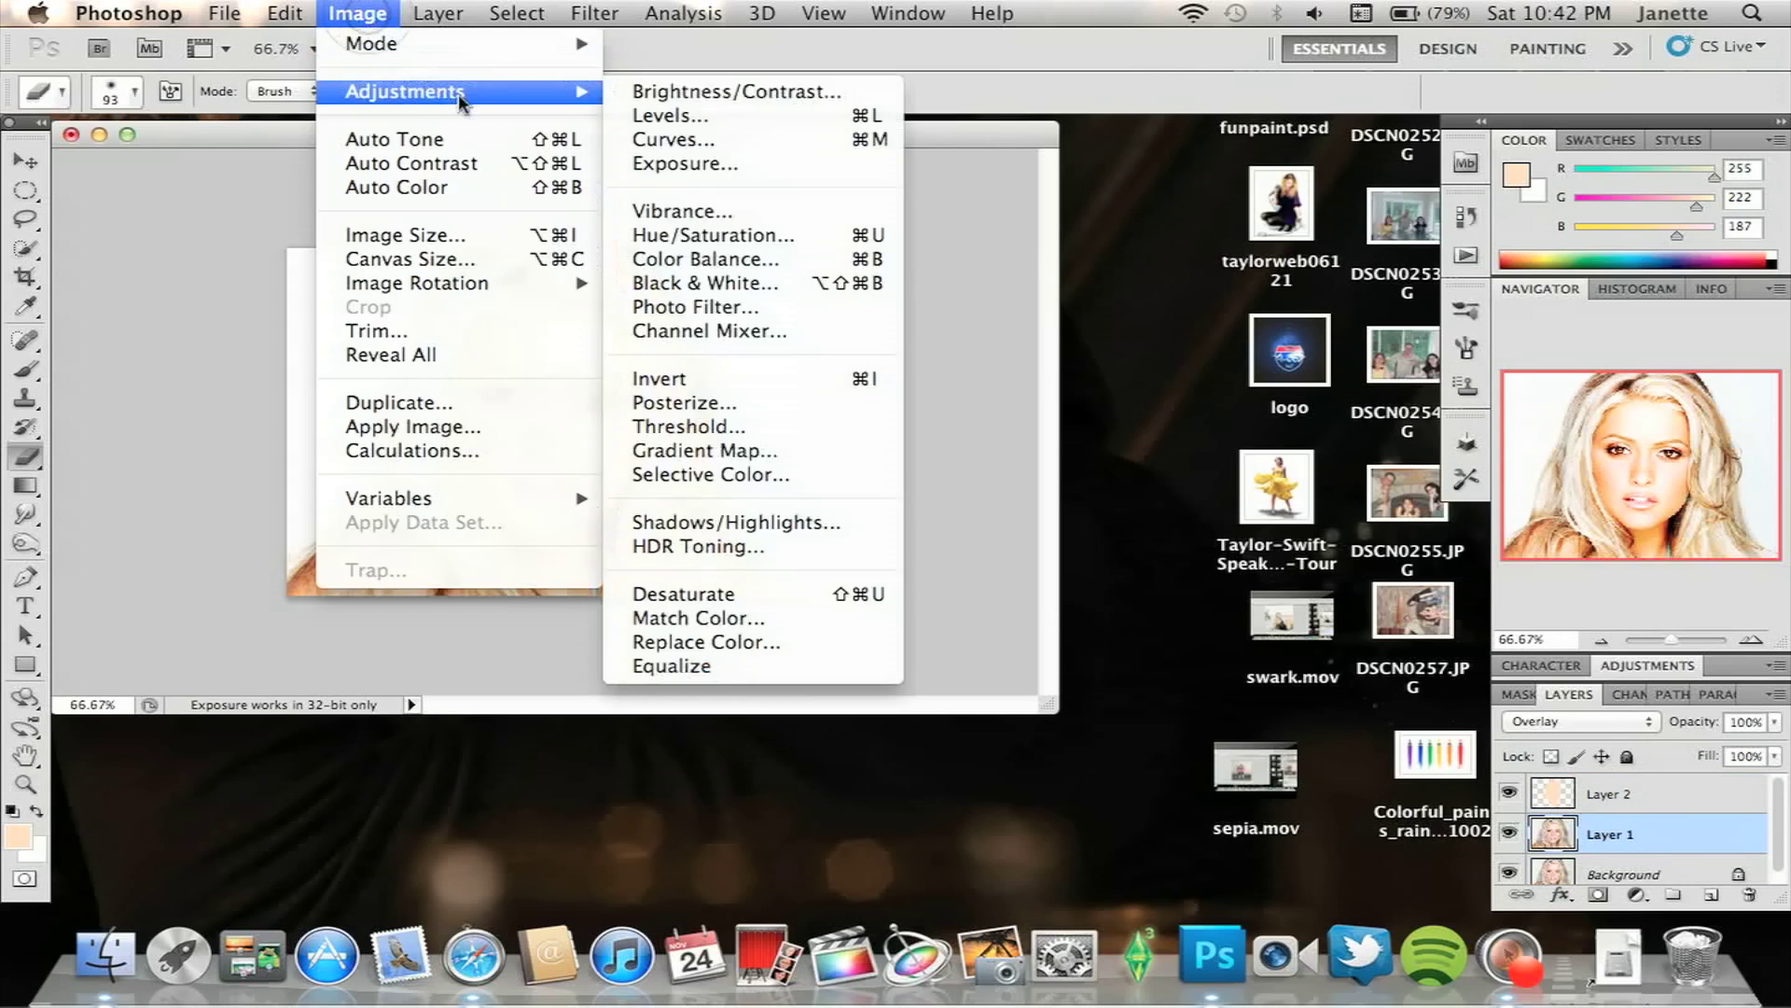
pyautogui.click(876, 170)
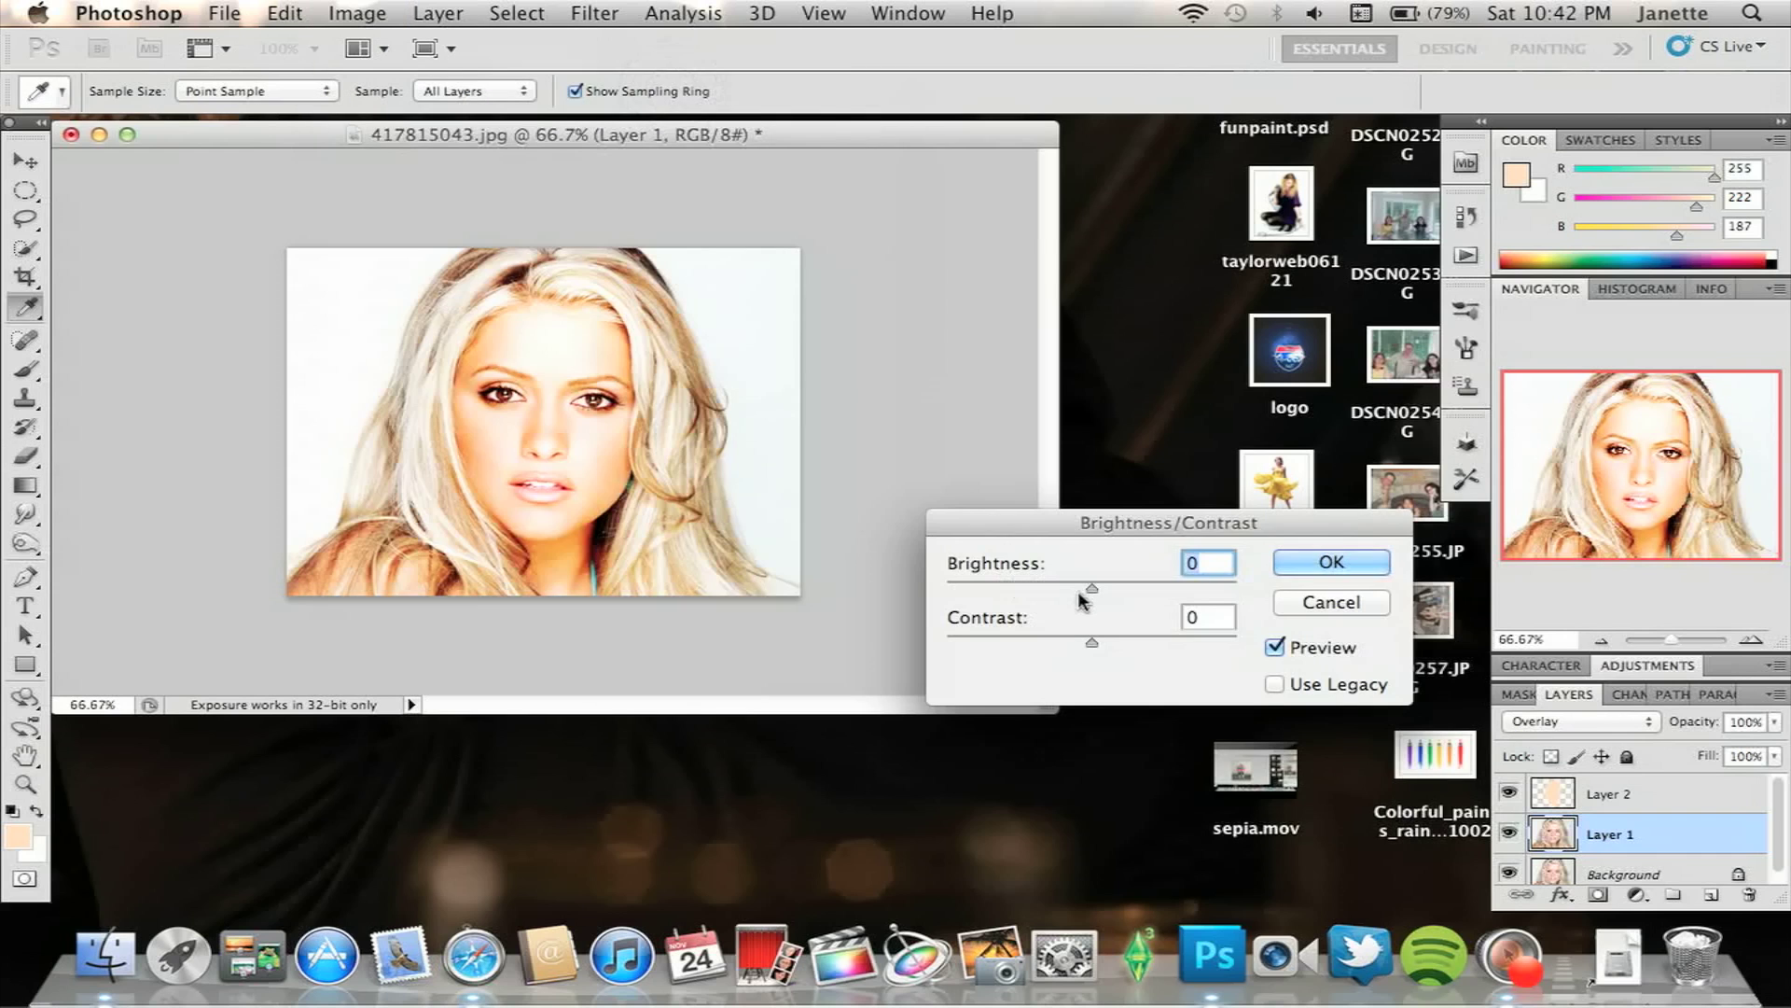
pyautogui.click(1093, 590)
pyautogui.moveTo(1097, 583); pyautogui.dragTo(1033, 585)
pyautogui.moveTo(1093, 640); pyautogui.dragTo(1142, 638)
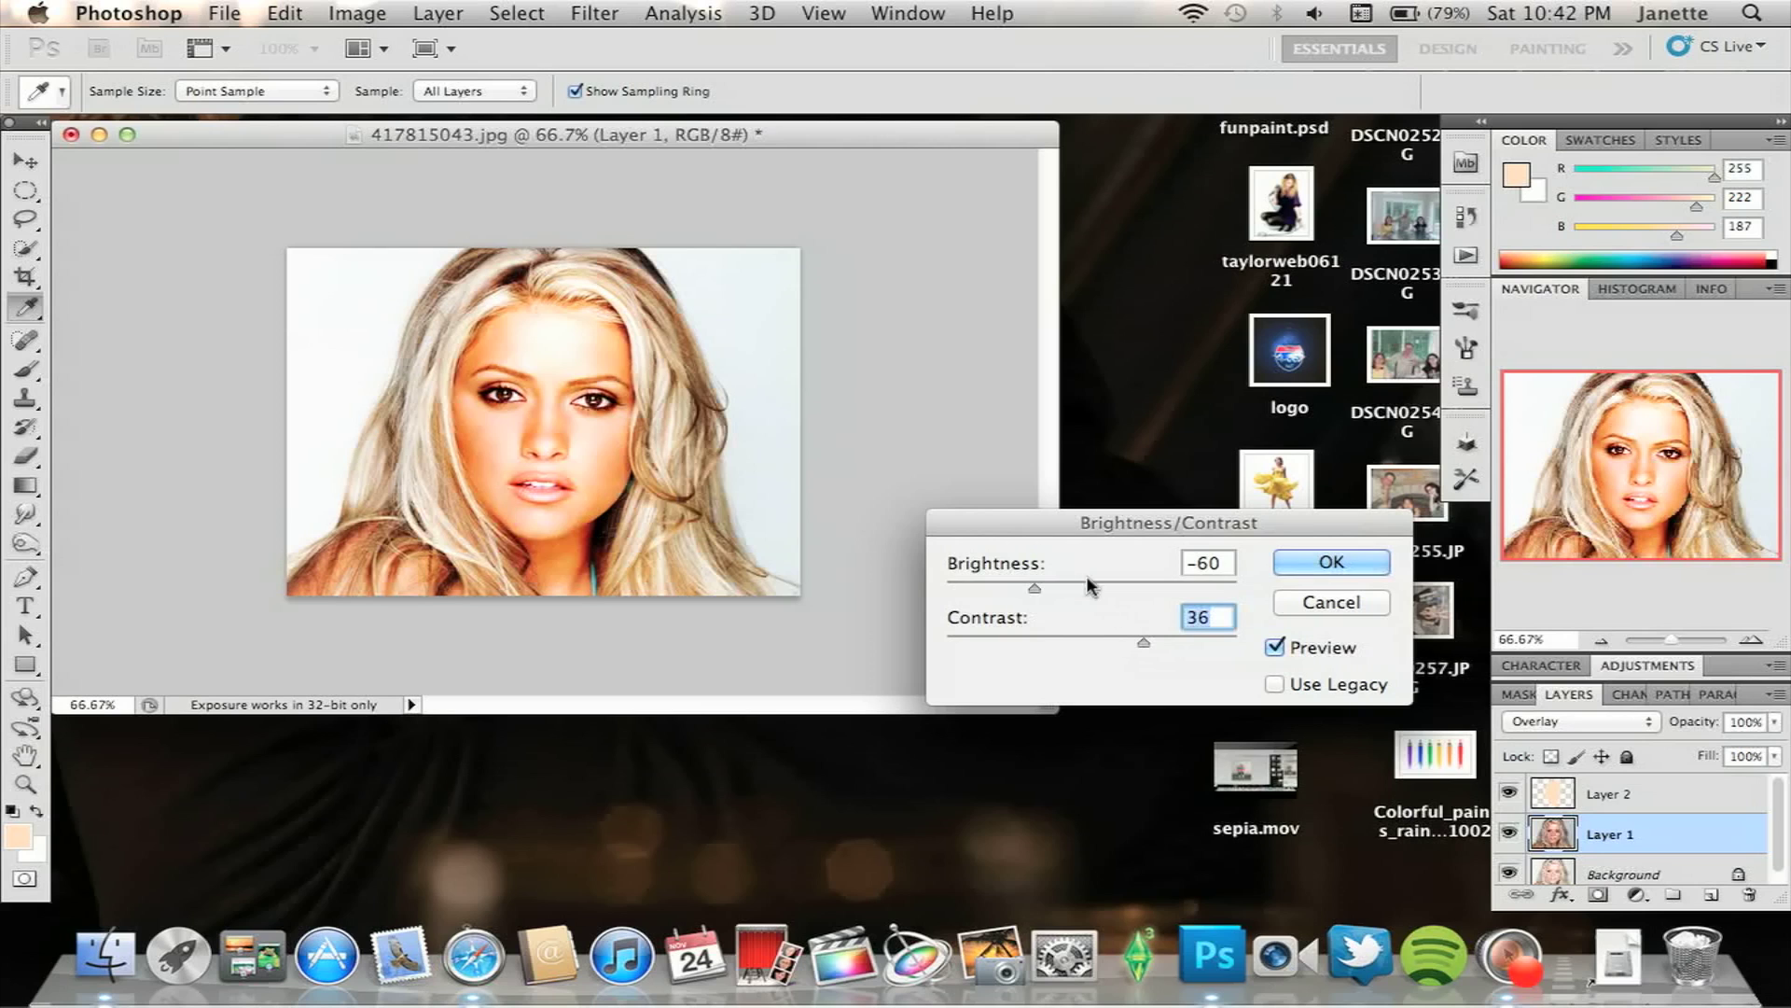
pyautogui.moveTo(1034, 588)
pyautogui.mouseDown()
pyautogui.moveTo(1067, 590)
pyautogui.moveTo(1052, 592)
pyautogui.mouseUp()
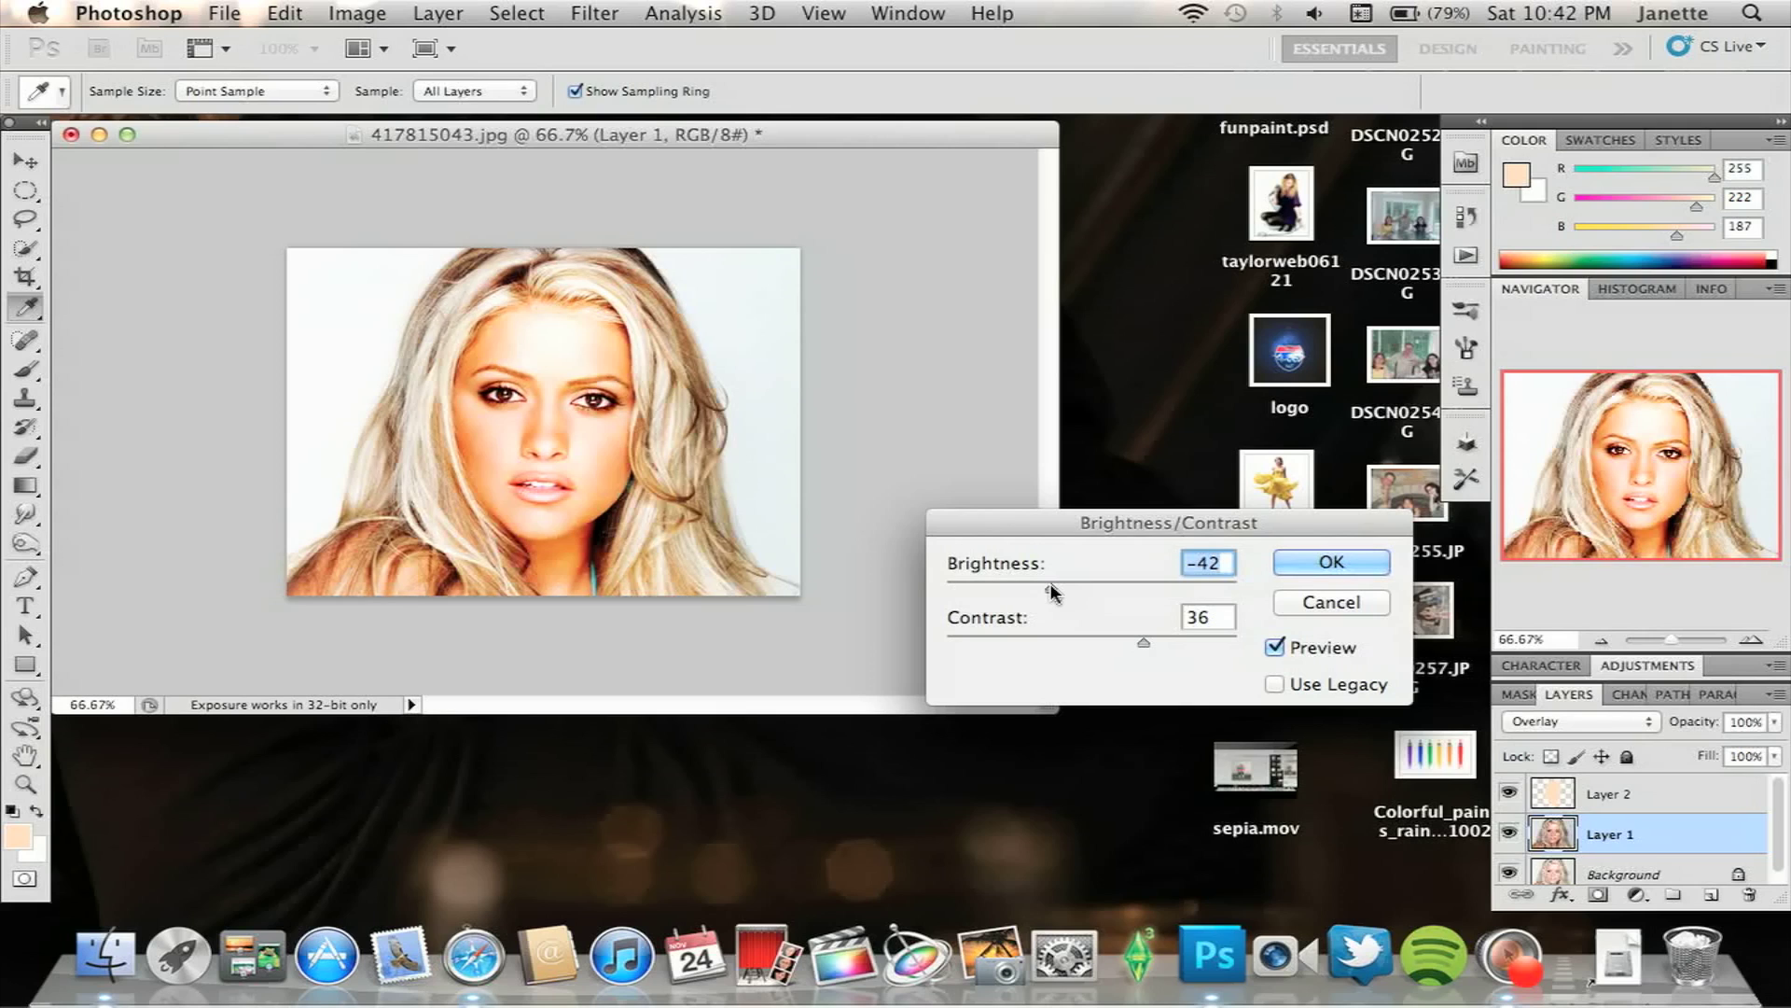
pyautogui.click(1331, 562)
pyautogui.press('e')
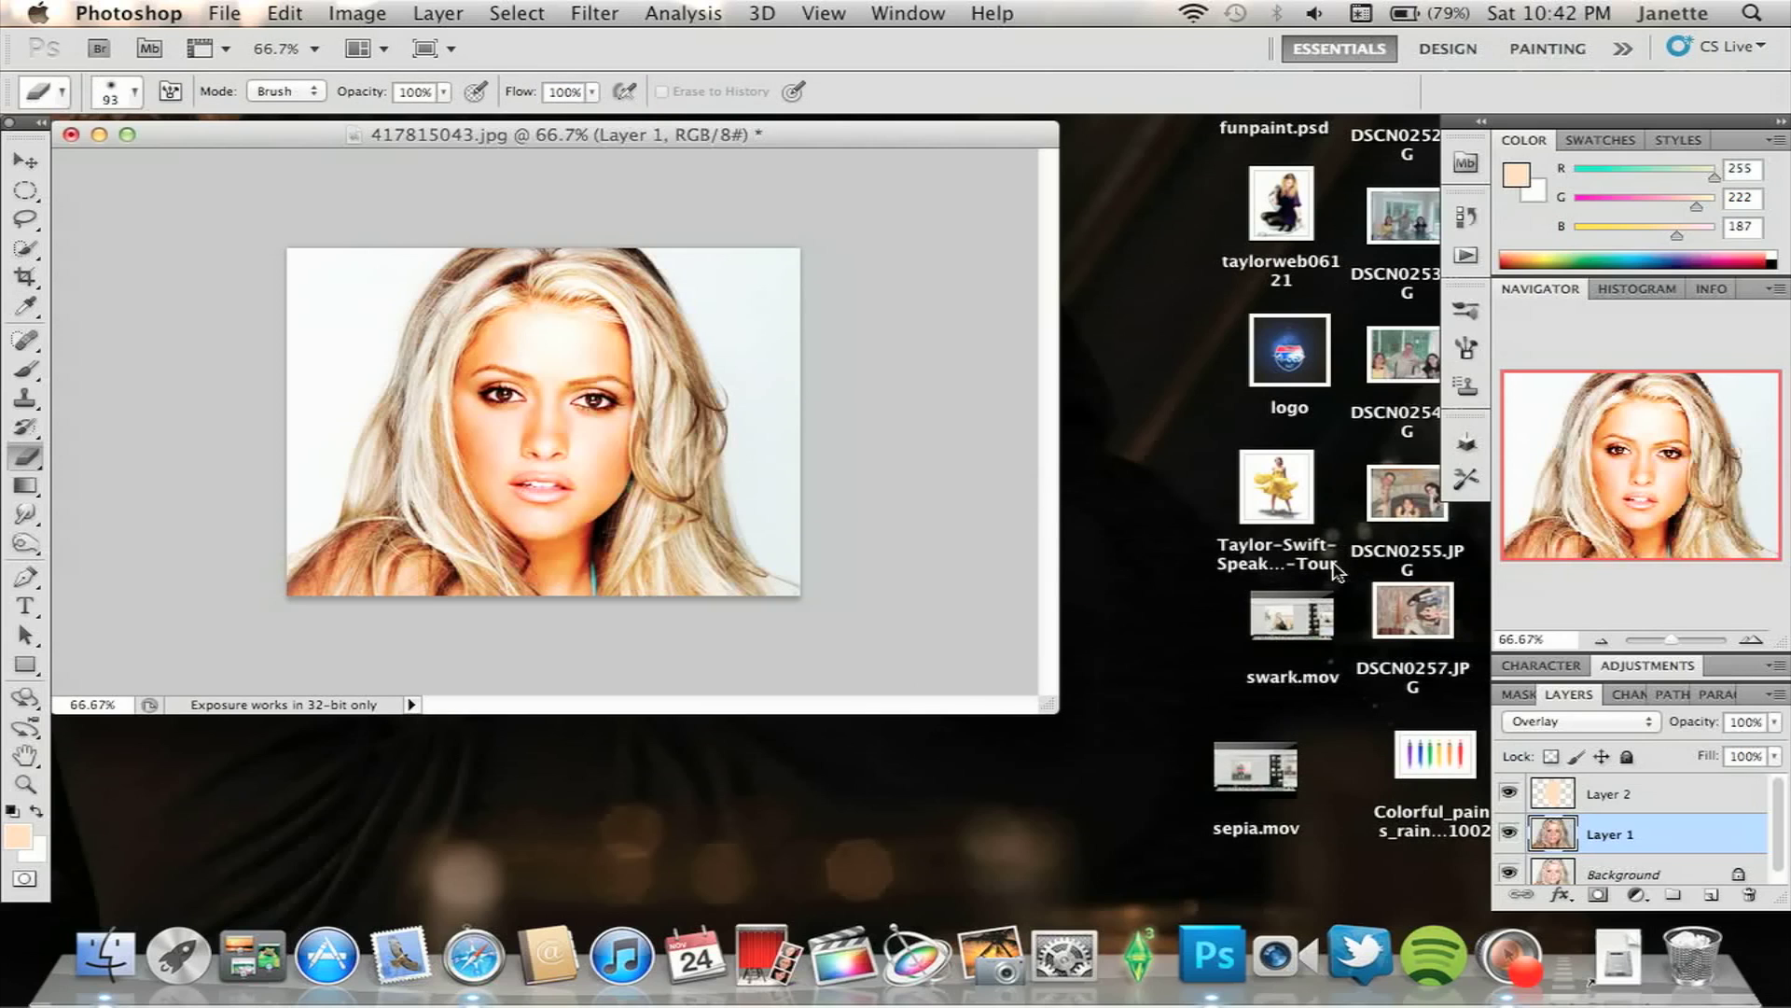
# - At 200% zoom, erase the lips on Layer 1 and Layer 2 with a 21 px eraser
pyautogui.click(1752, 641)
pyautogui.click(1752, 641)
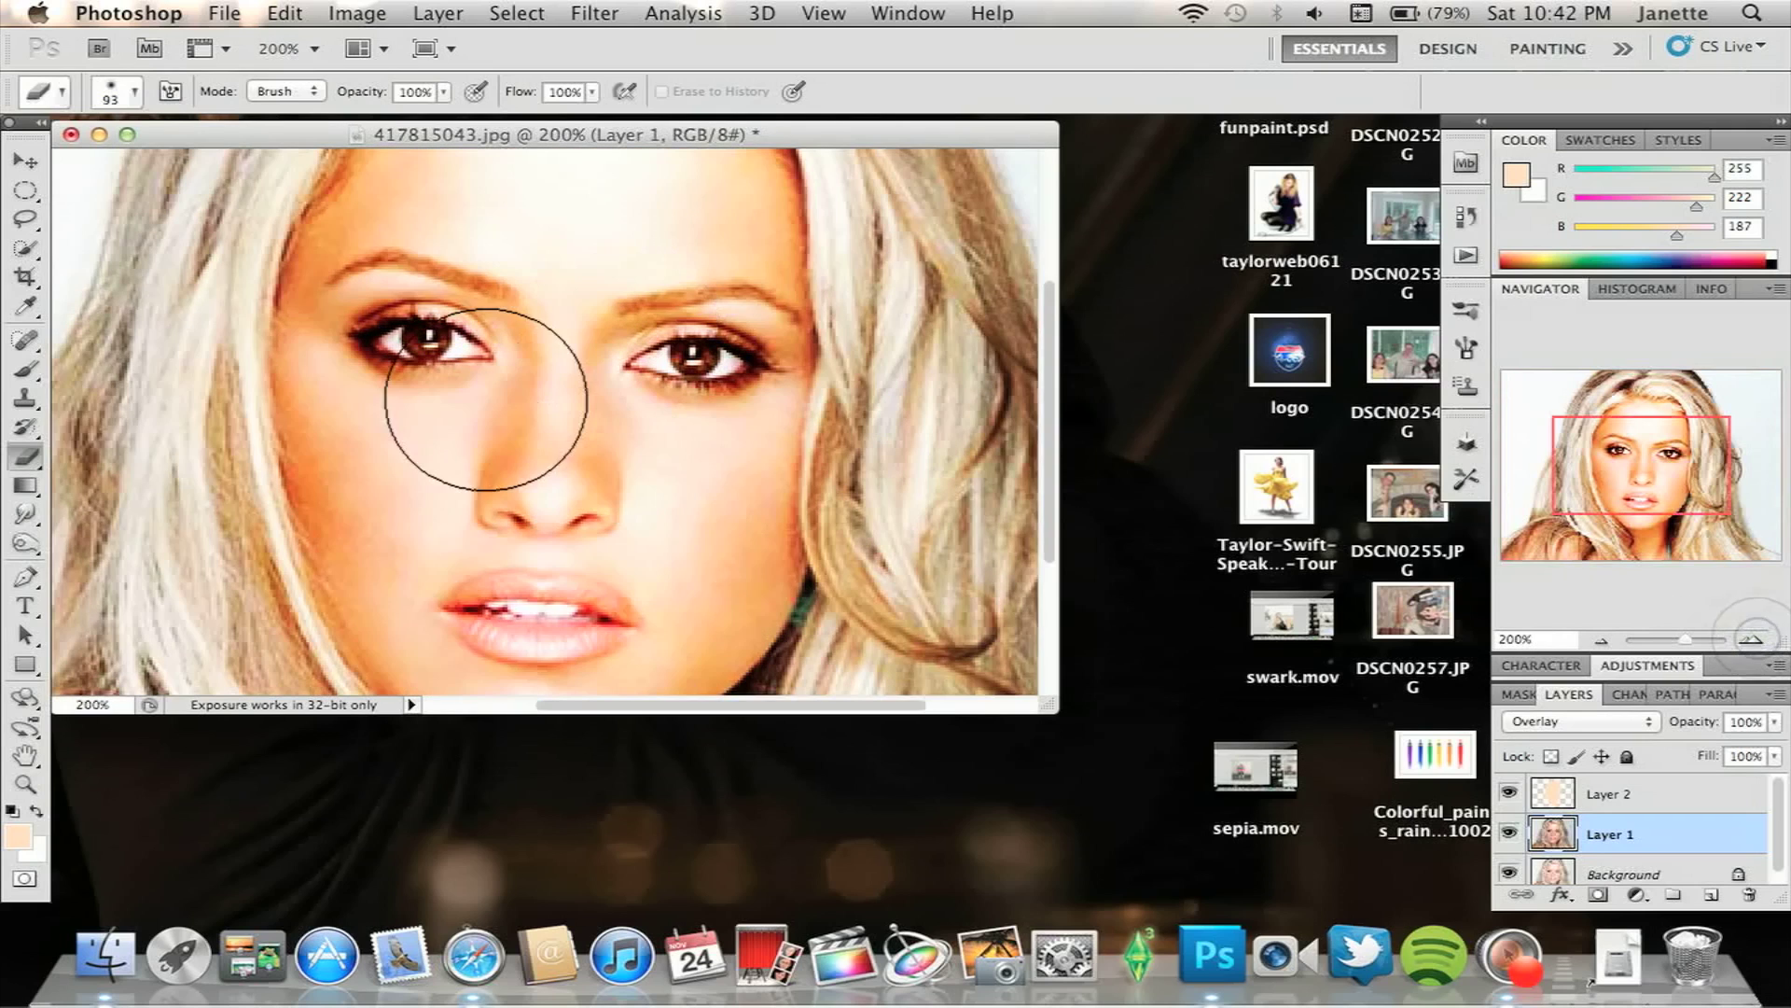
pyautogui.click(134, 91)
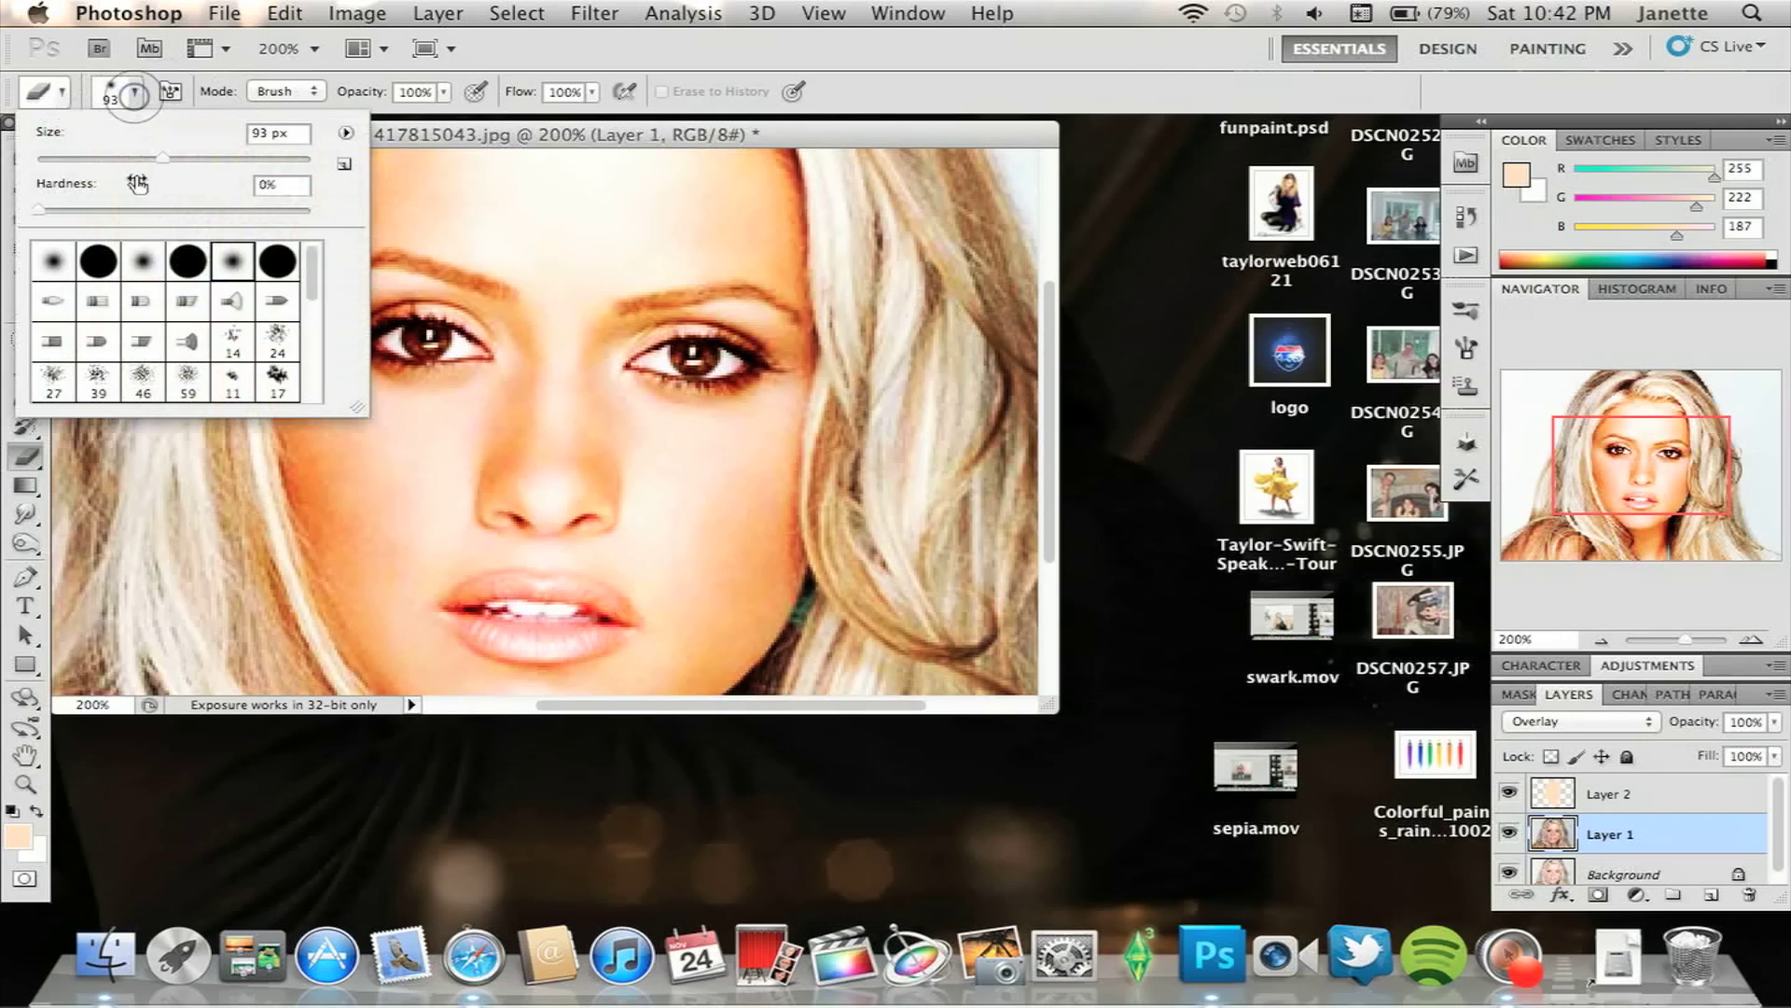
pyautogui.moveTo(164, 166); pyautogui.dragTo(64, 164)
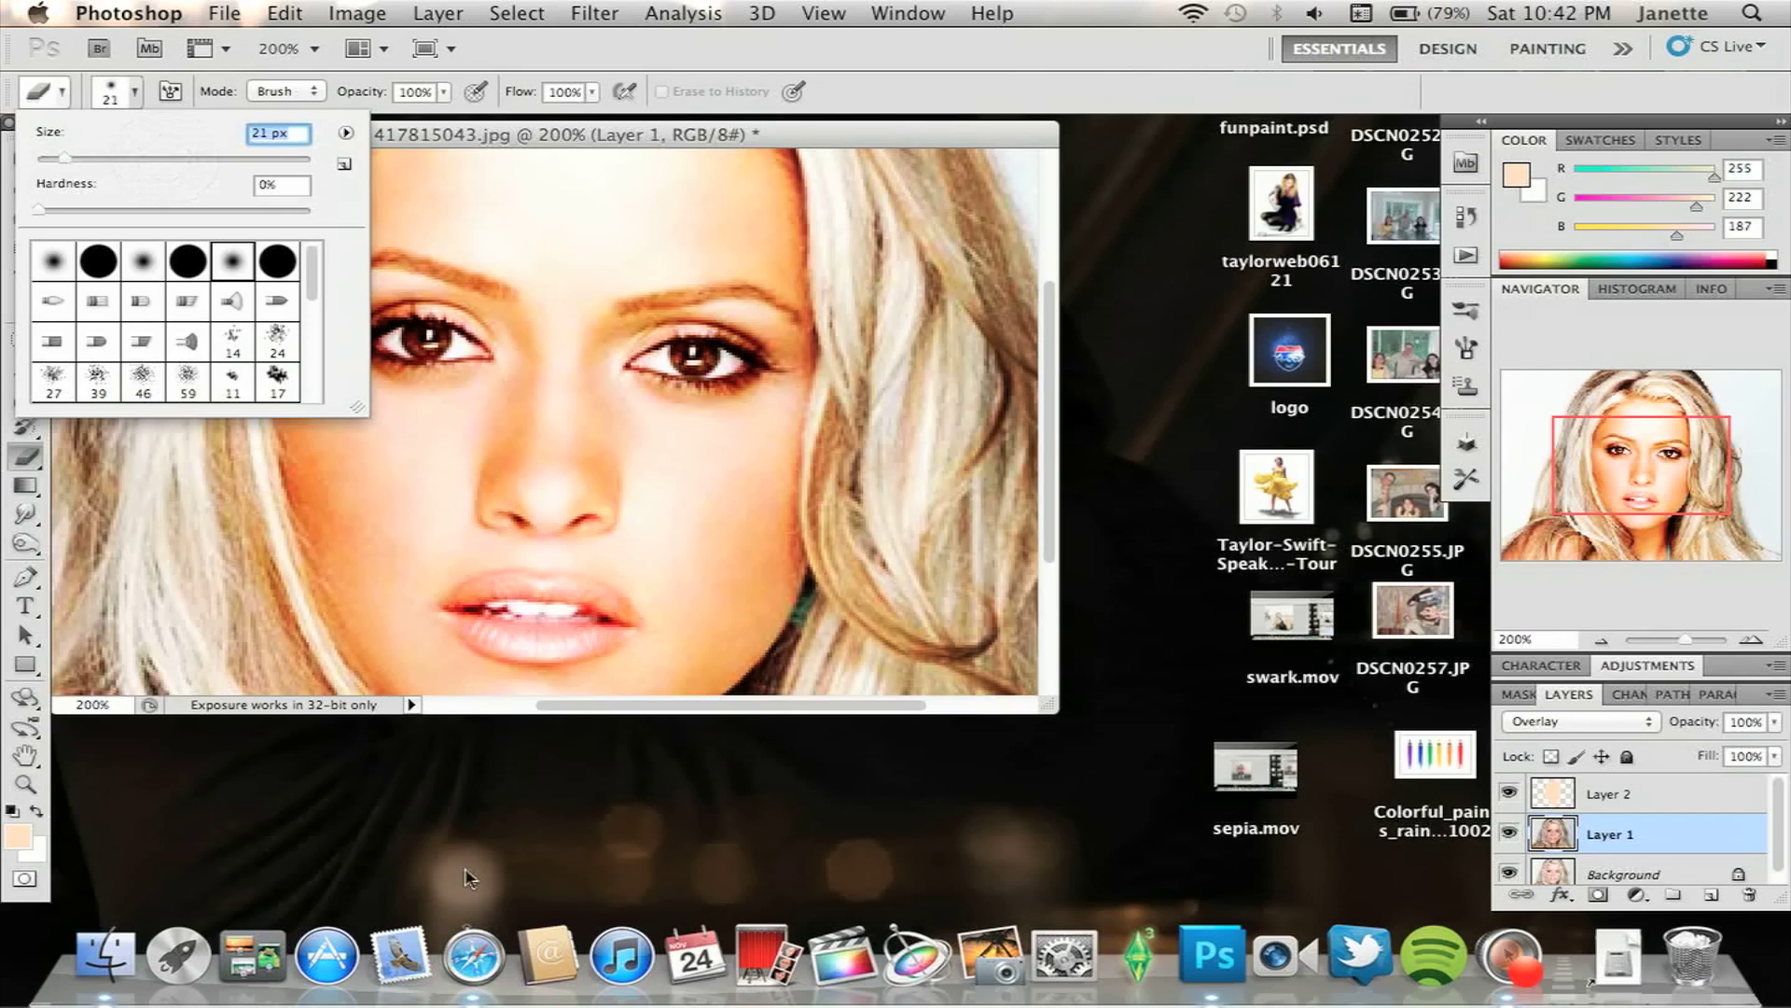
pyautogui.moveTo(590, 634)
pyautogui.mouseDown()
pyautogui.moveTo(602, 621)
pyautogui.moveTo(516, 585)
pyautogui.moveTo(476, 594)
pyautogui.moveTo(494, 625)
pyautogui.moveTo(583, 644)
pyautogui.moveTo(607, 626)
pyautogui.mouseUp()
pyautogui.click(601, 620)
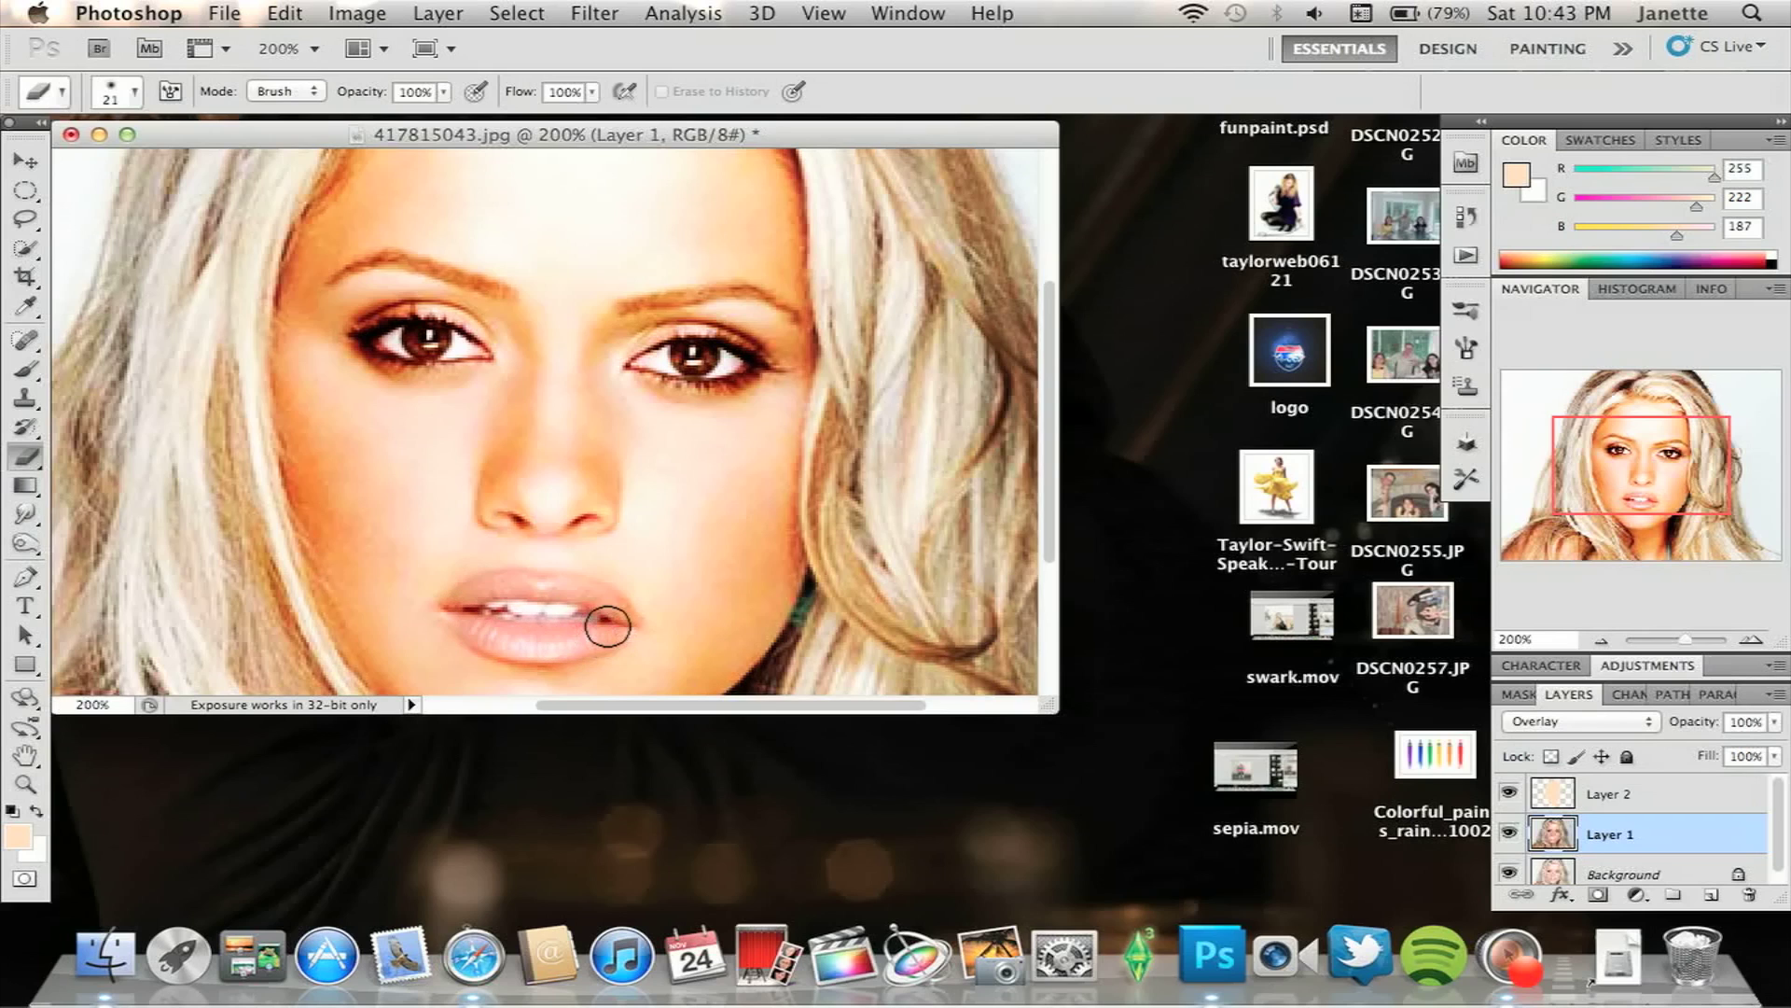
pyautogui.click(1624, 791)
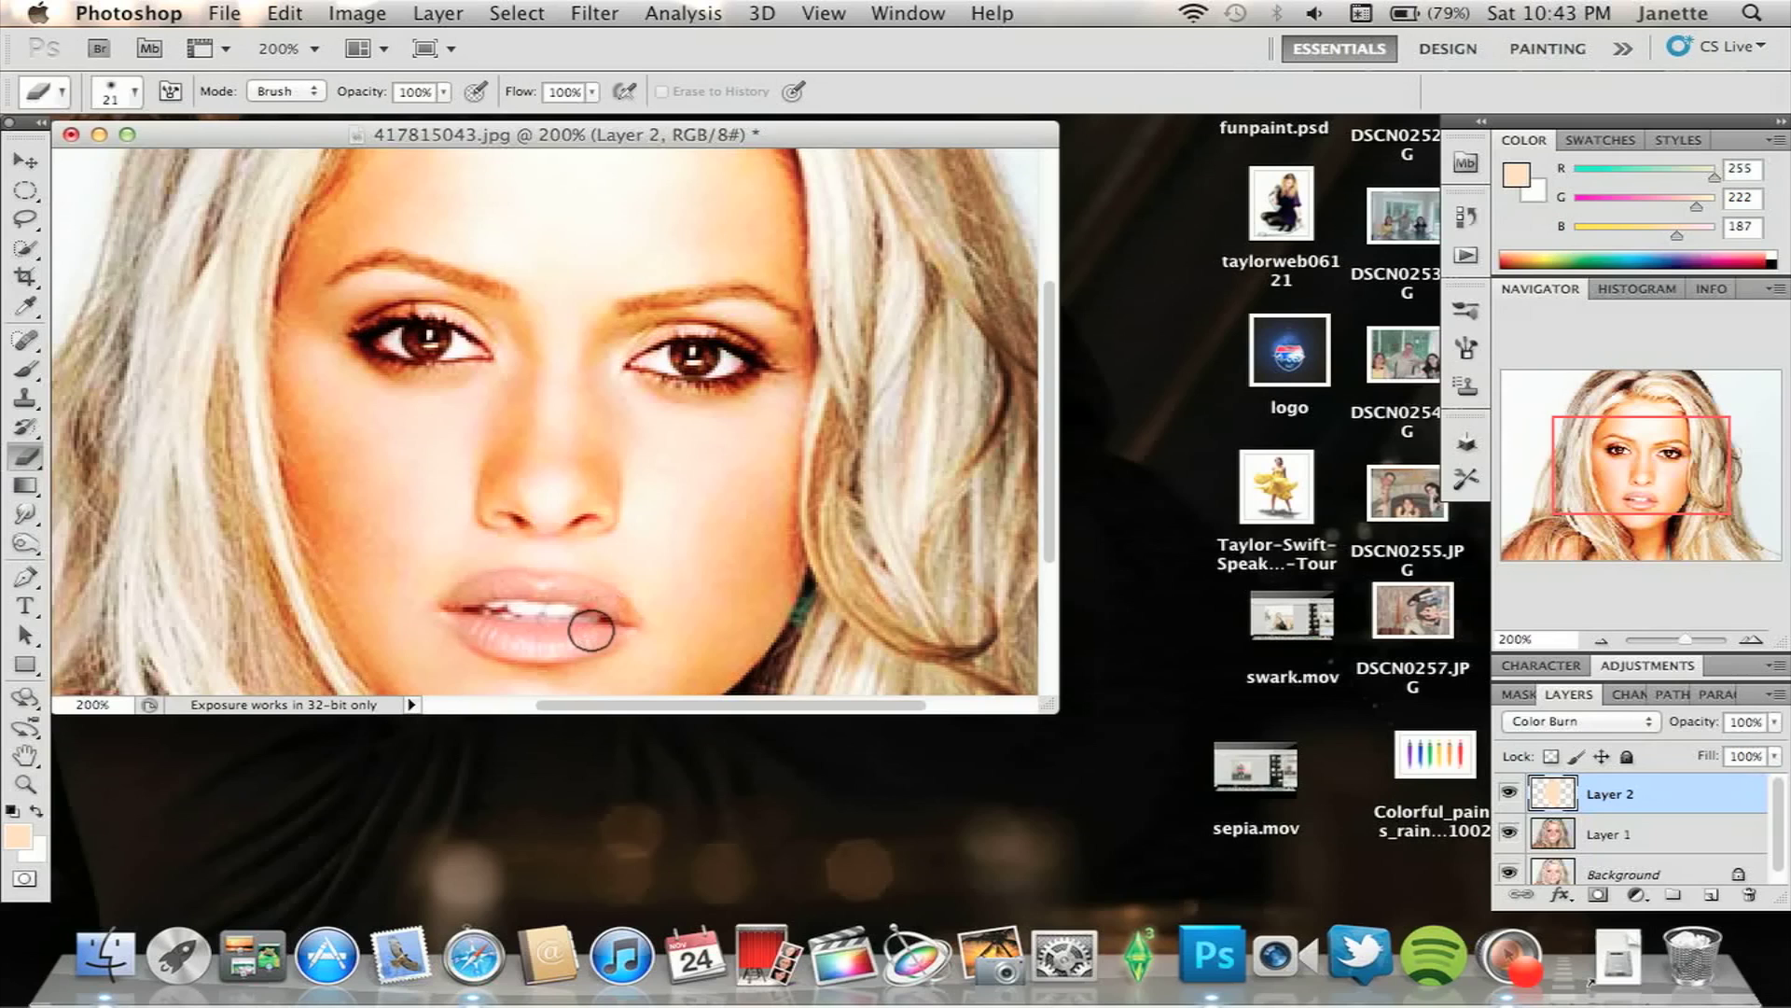
pyautogui.moveTo(591, 624)
pyautogui.mouseDown()
pyautogui.moveTo(513, 628)
pyautogui.moveTo(486, 597)
pyautogui.moveTo(543, 580)
pyautogui.moveTo(604, 619)
pyautogui.mouseUp()
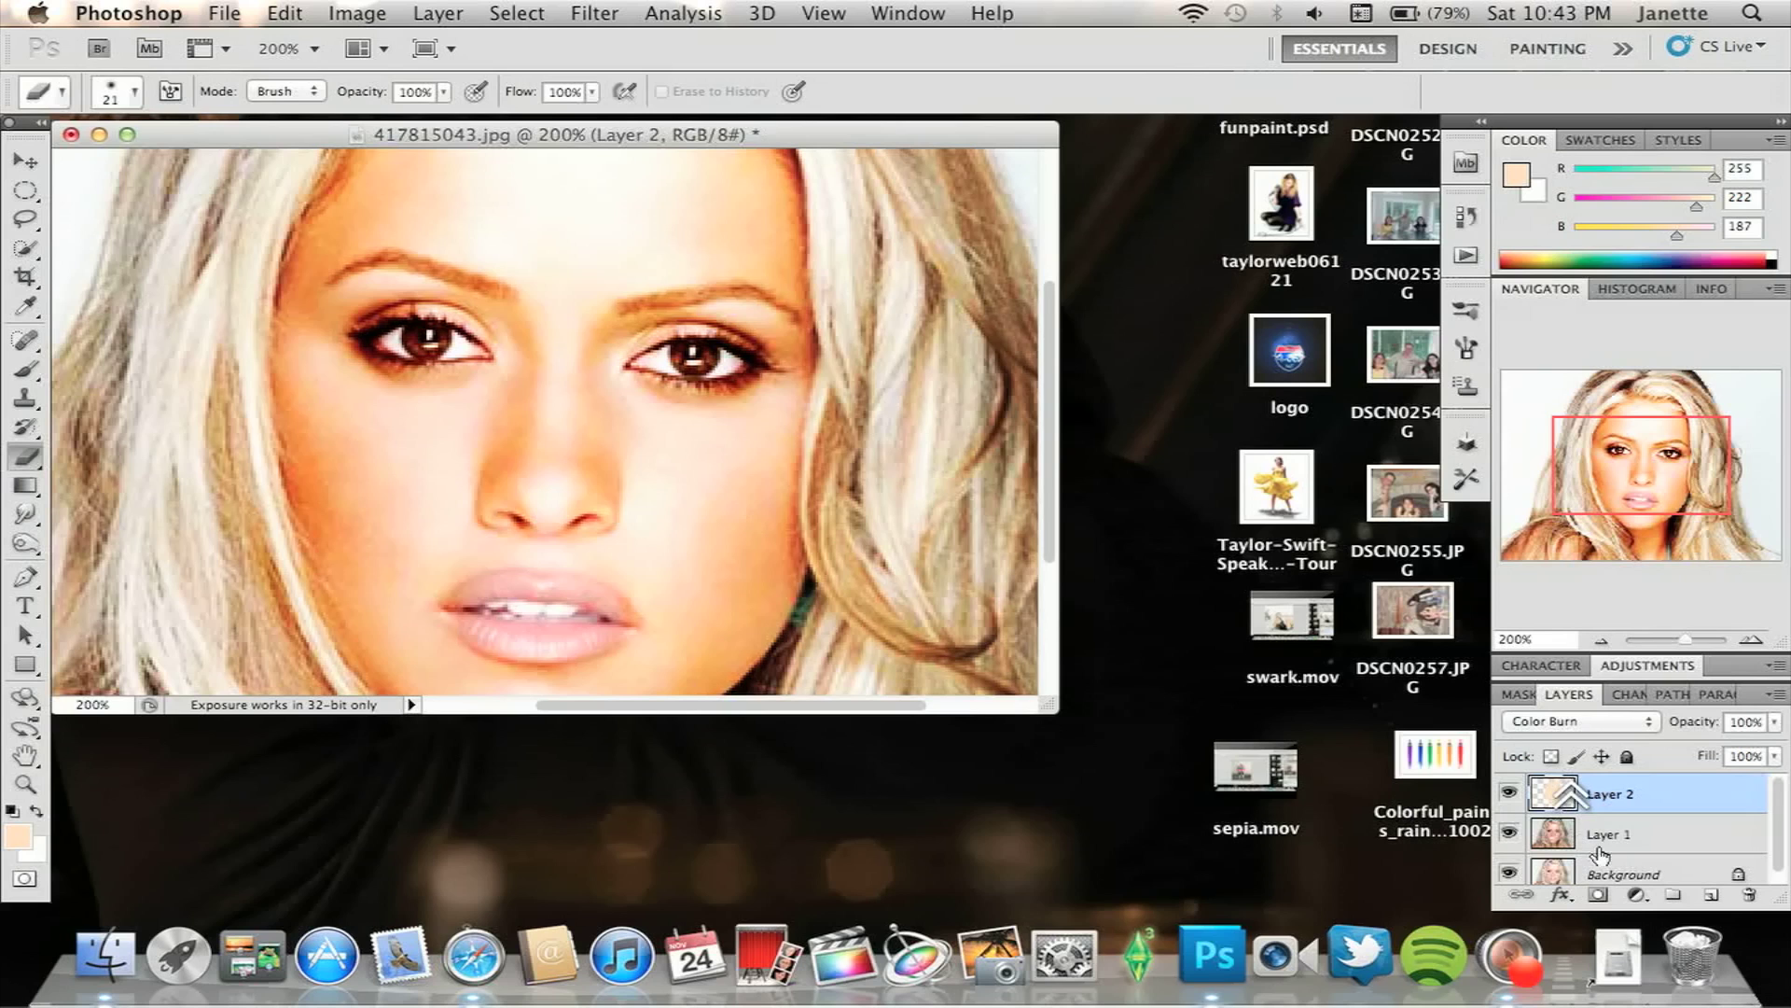
pyautogui.click(1601, 643)
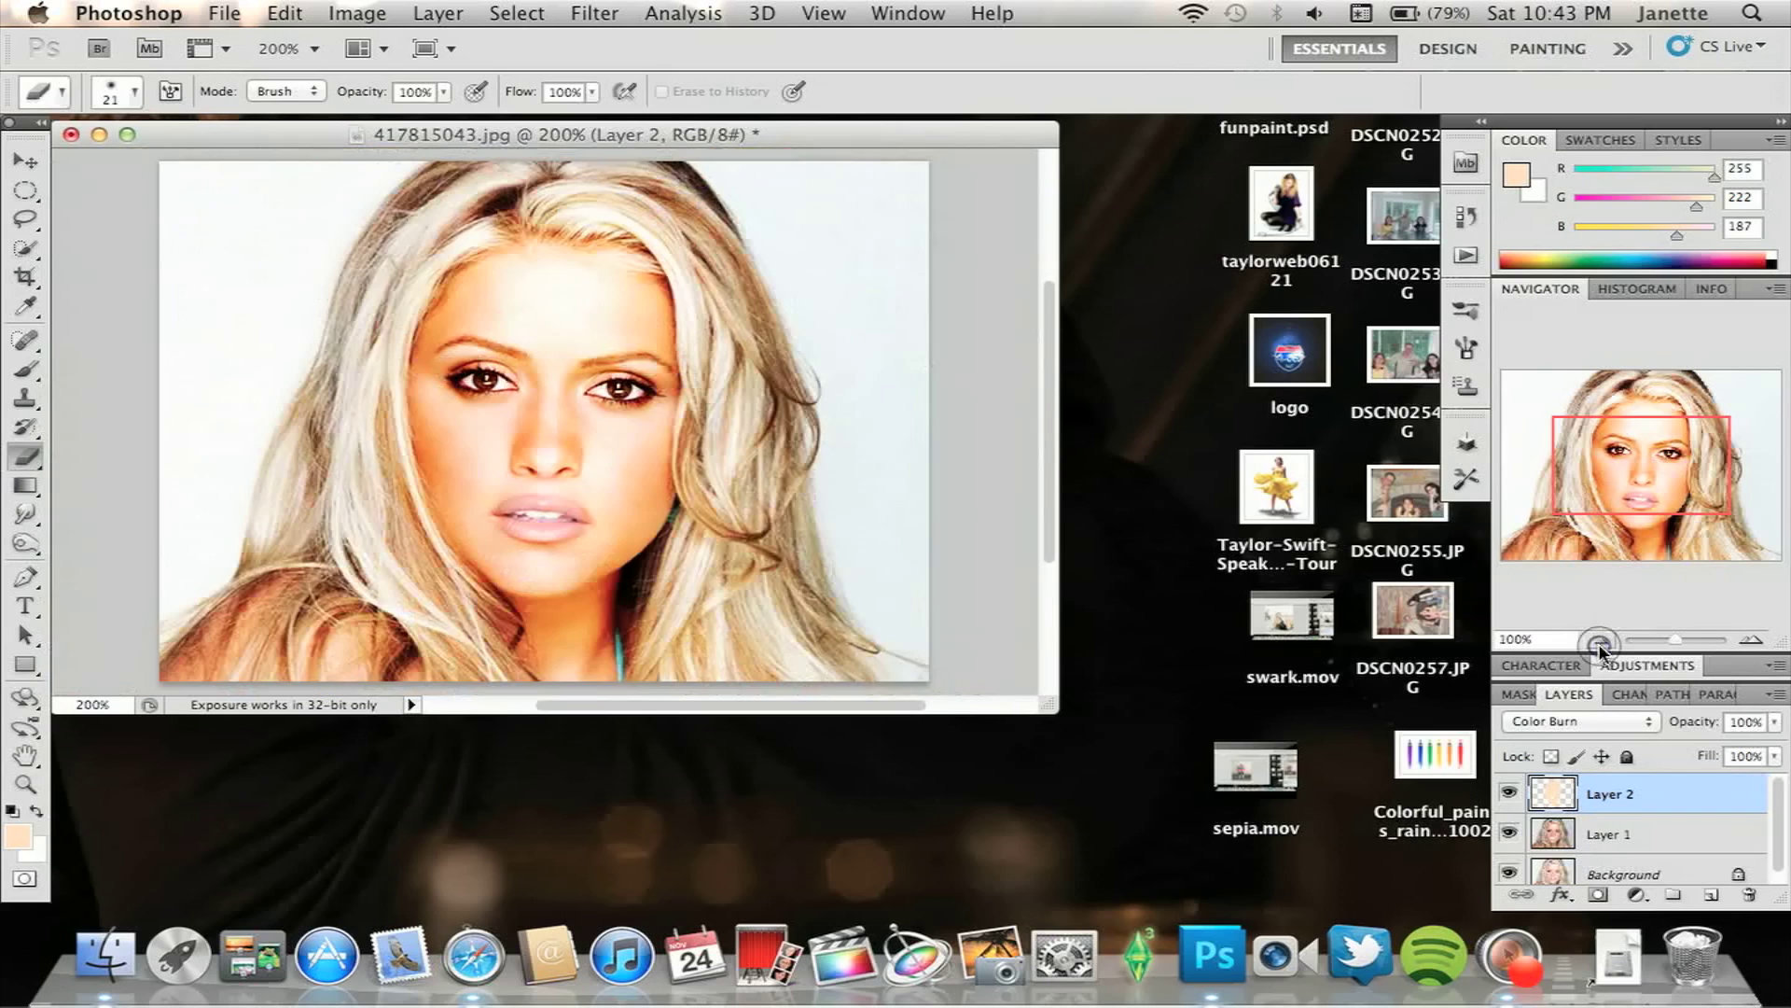
pyautogui.click(1602, 643)
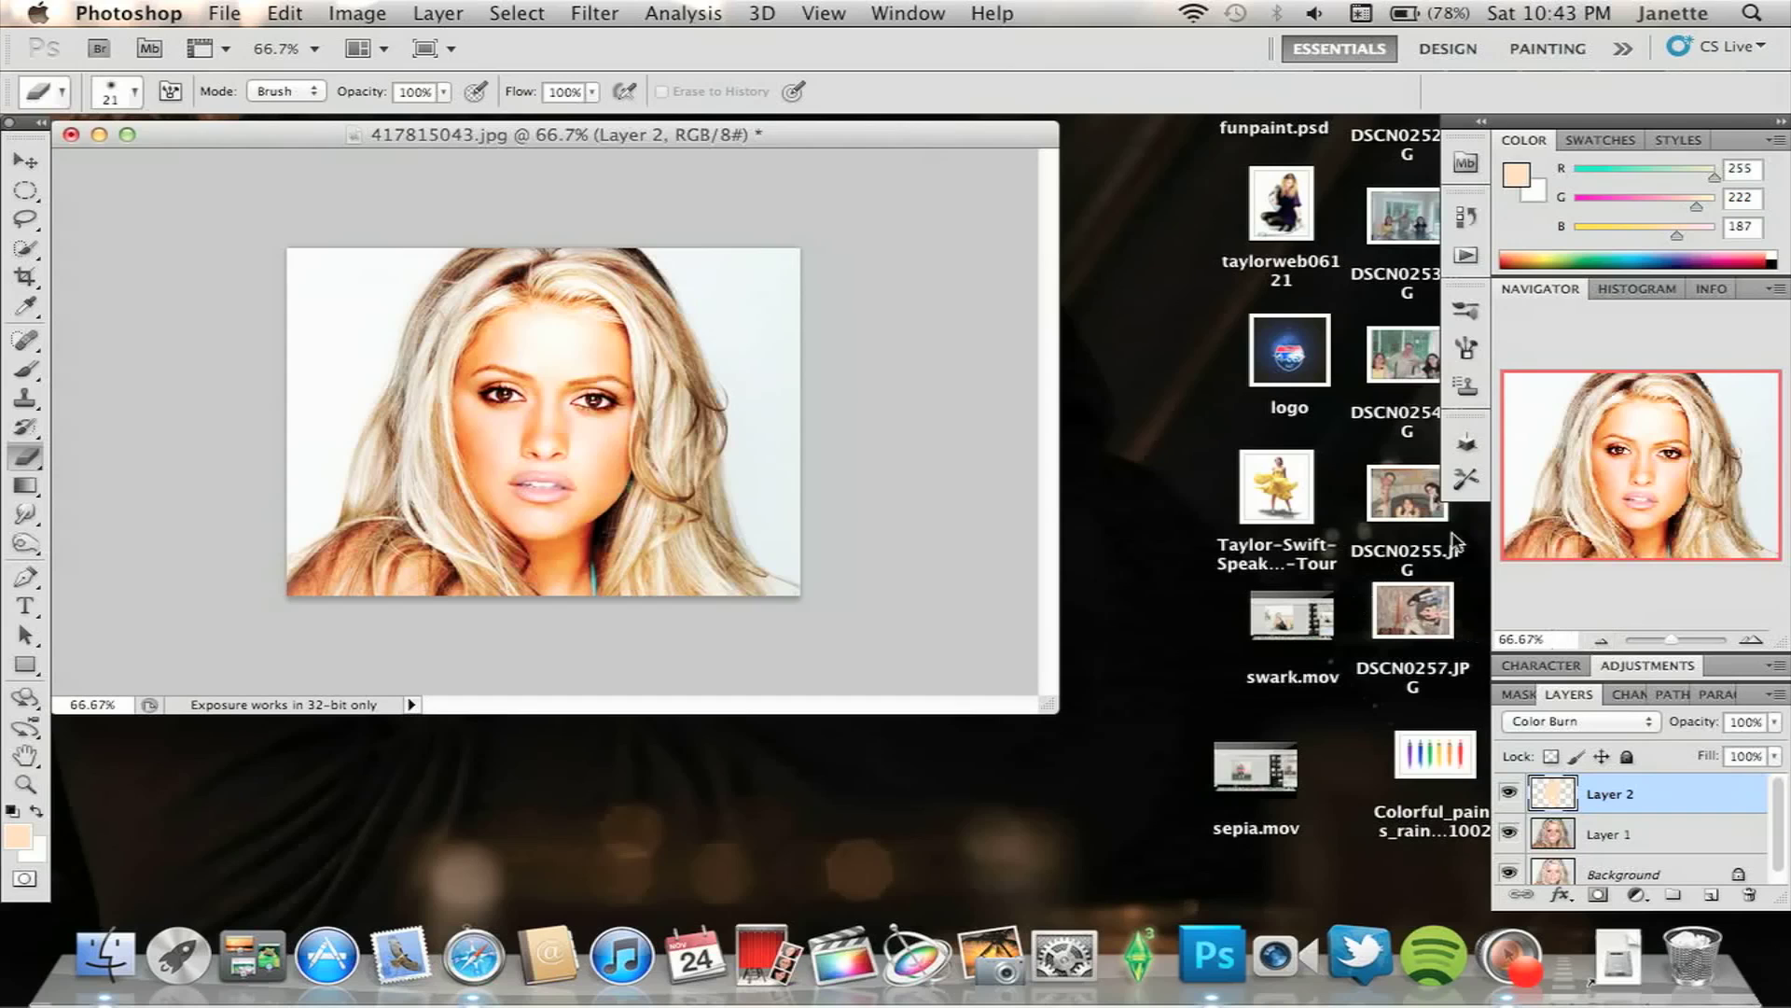
pyautogui.click(23, 163)
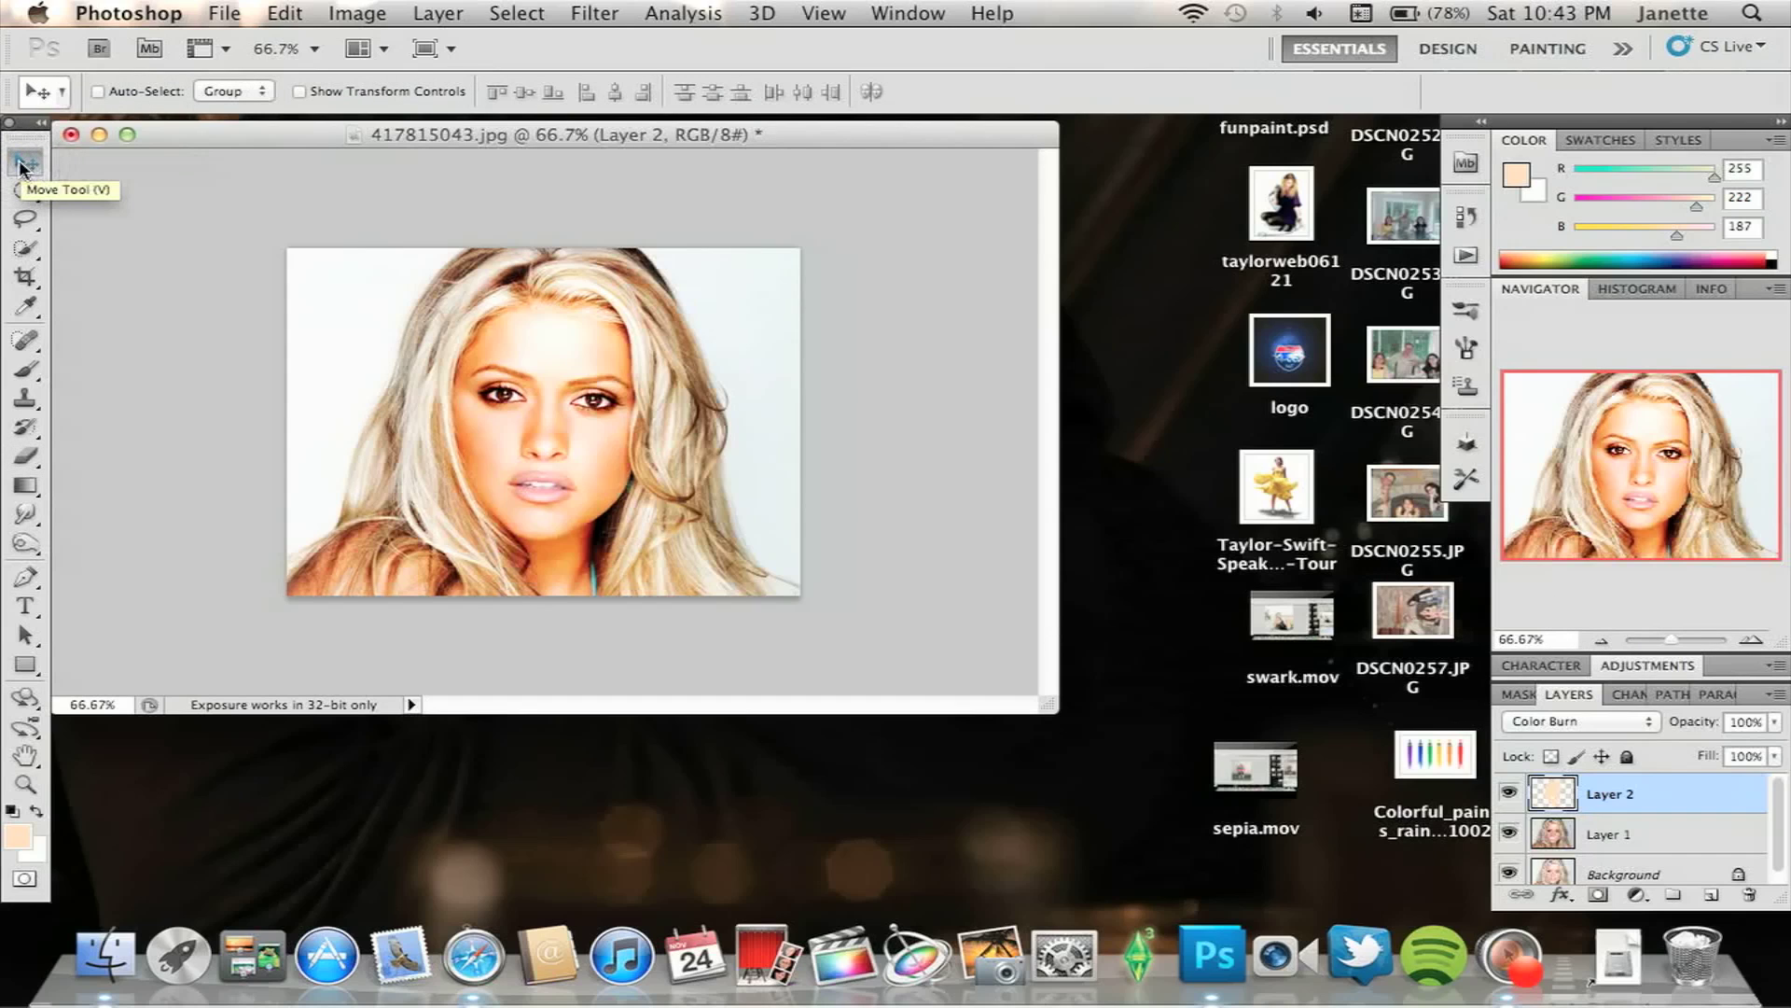